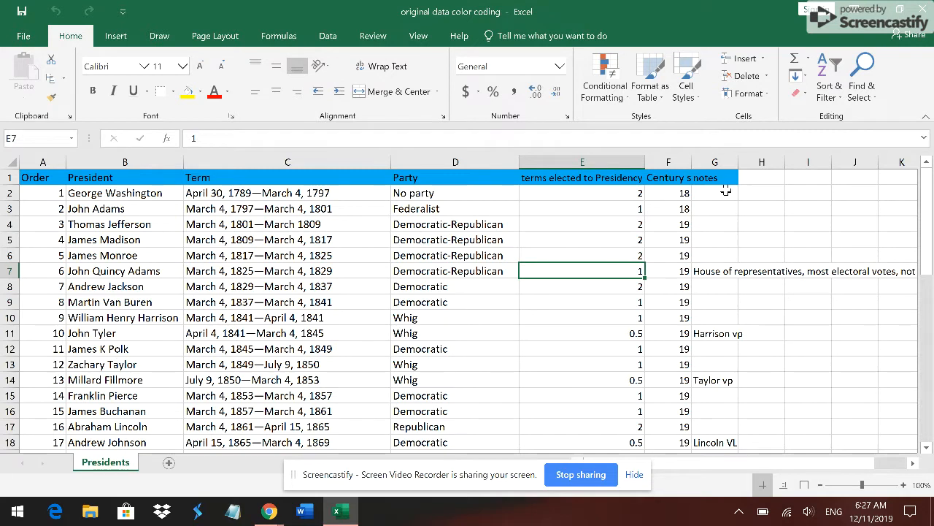
{"action": "left_click", "coordinate": [621, 189]}
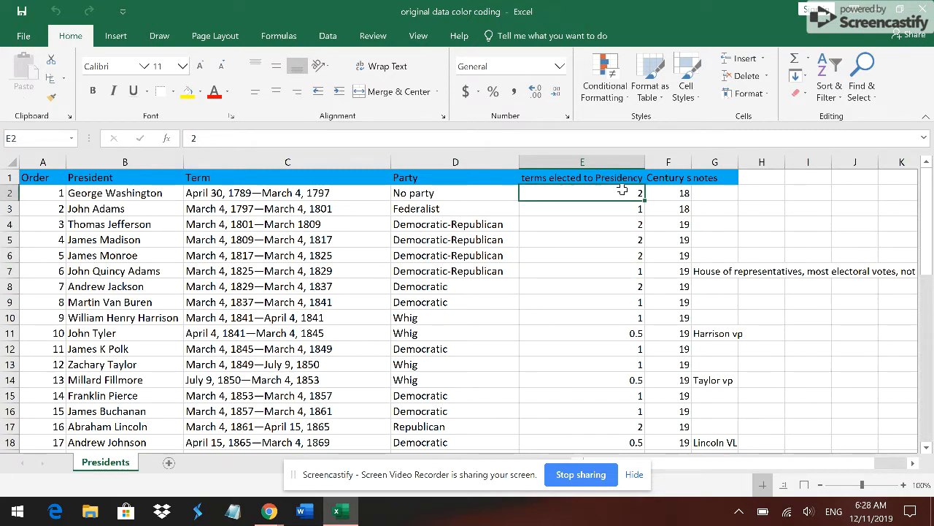
{"action": "key", "text": "Down"}
{"action": "key", "text": "Down"}
{"action": "type", "text": "88"}
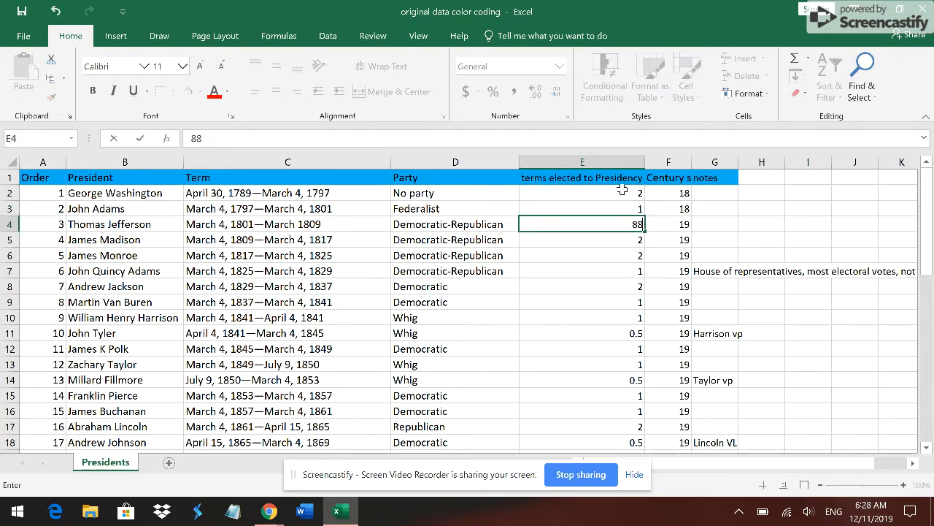
{"action": "key", "text": "ctrl+z"}
{"action": "key", "text": "Num_Lock"}
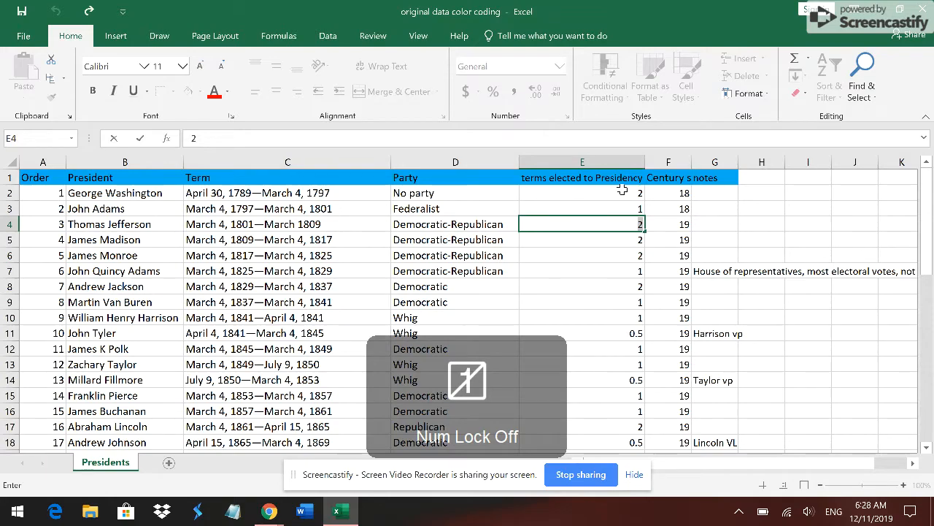
- Select the terms elected to Presidency values from E2 to E46
{"action": "key", "text": "Up"}
{"action": "key", "text": "Up"}
{"action": "key", "text": "shift+Down"}
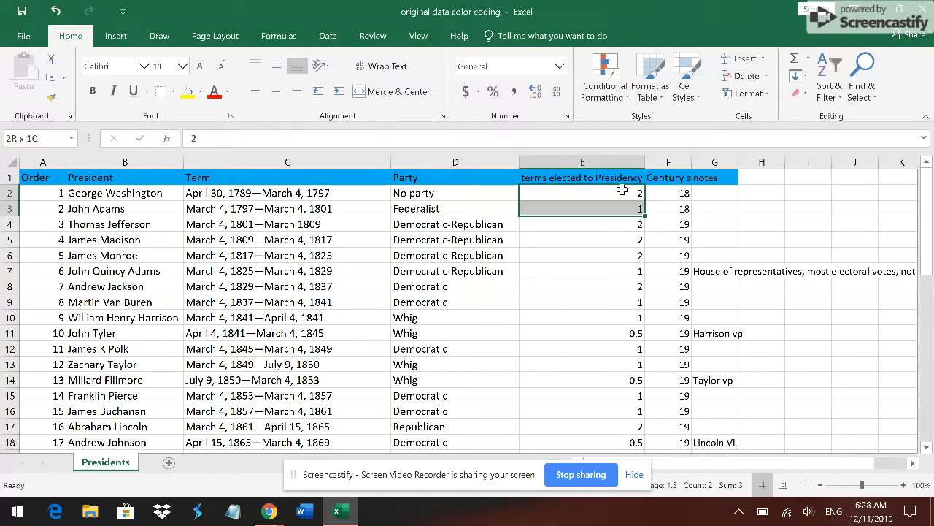
{"action": "key", "text": "shift+Down"}
{"action": "key", "text": "shift+Down"}
{"action": "key", "text": "shift+Down"}
{"action": "key", "text": "shift+Down"}
{"action": "key", "text": "shift+Down"}
{"action": "key", "text": "shift+Down"}
{"action": "key", "text": "shift+Down"}
{"action": "key", "text": "shift+Down"}
{"action": "key", "text": "shift+Down"}
{"action": "key", "text": "shift+Down"}
{"action": "key", "text": "shift+Down"}
{"action": "key", "text": "shift+Down"}
{"action": "key", "text": "shift+Down"}
{"action": "key", "text": "shift+Down"}
{"action": "key", "text": "shift+Down"}
{"action": "key", "text": "shift+Down"}
{"action": "key", "text": "shift+Down"}
{"action": "key", "text": "shift+Down"}
{"action": "key", "text": "shift+Down"}
{"action": "key", "text": "shift+Down"}
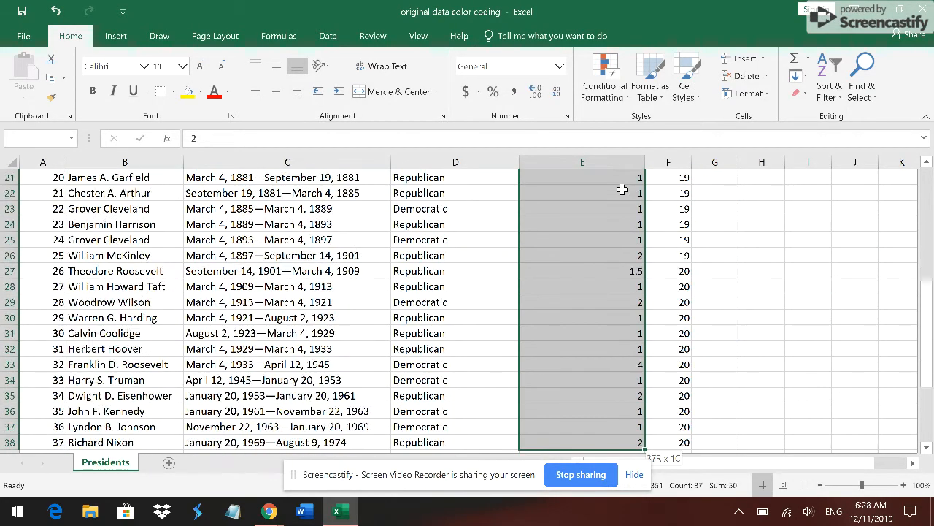
{"action": "key", "text": "shift+Down"}
{"action": "key", "text": "shift+Down"}
{"action": "key", "text": "shift+Down"}
{"action": "key", "text": "shift+Down"}
{"action": "key", "text": "shift+Down"}
{"action": "key", "text": "shift+Down"}
{"action": "key", "text": "shift+Down"}
{"action": "key", "text": "shift+Down"}
{"action": "key", "text": "shift+Down"}
{"action": "key", "text": "shift+Down"}
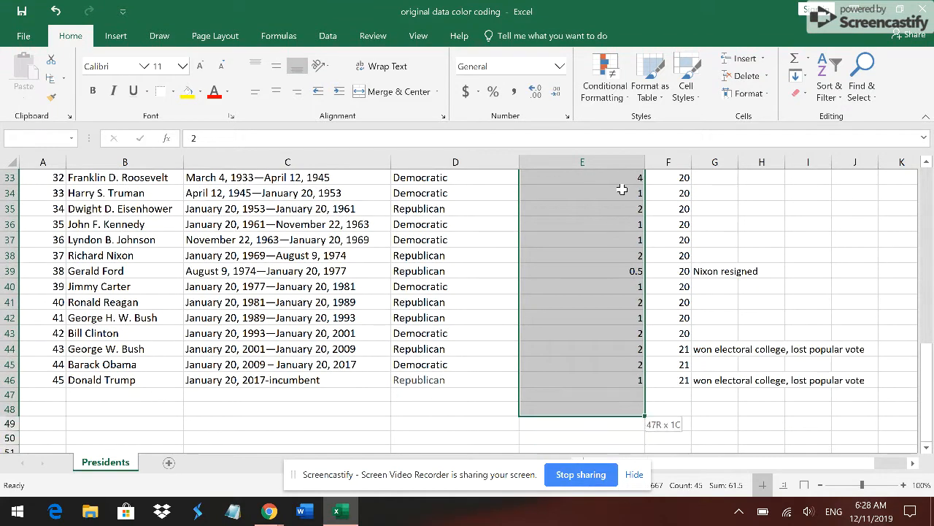
{"action": "key", "text": "shift+Up"}
{"action": "key", "text": "shift+Up"}
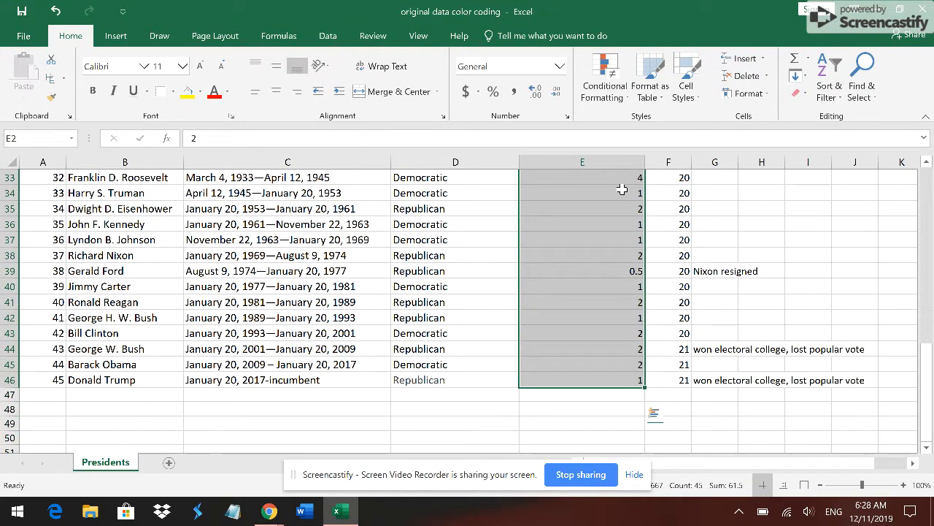
- Start a Text That Contains conditional formatting rule on the selected cells for the text 4
{"action": "left_click", "coordinate": [613, 100]}
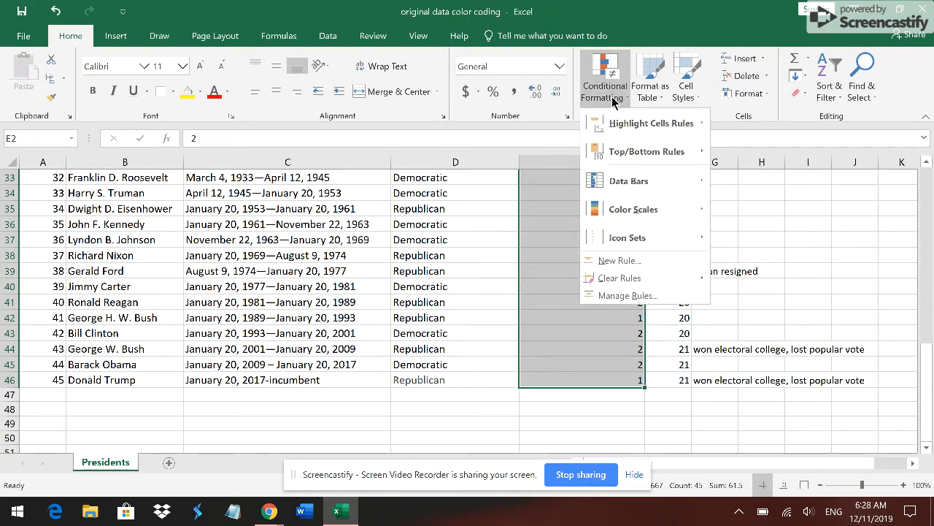
{"action": "mouse_move", "coordinate": [619, 123]}
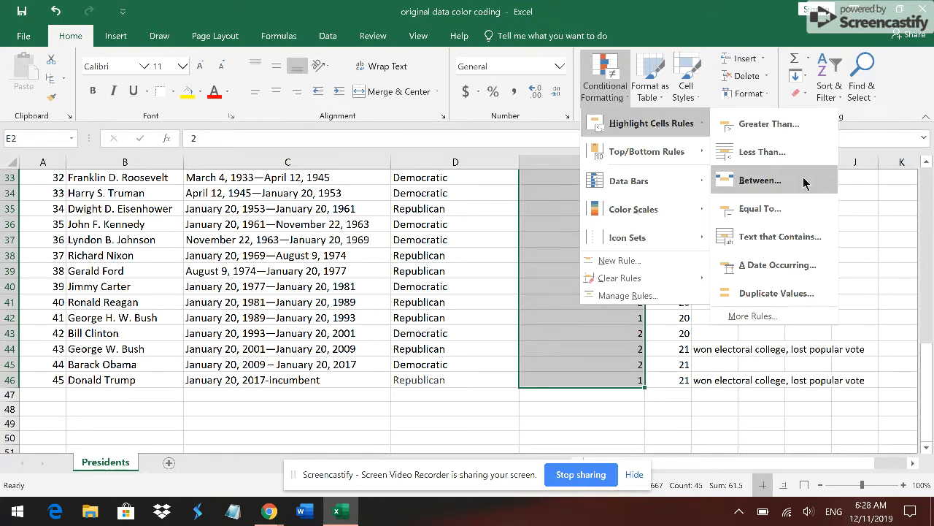
{"action": "left_click", "coordinate": [799, 239]}
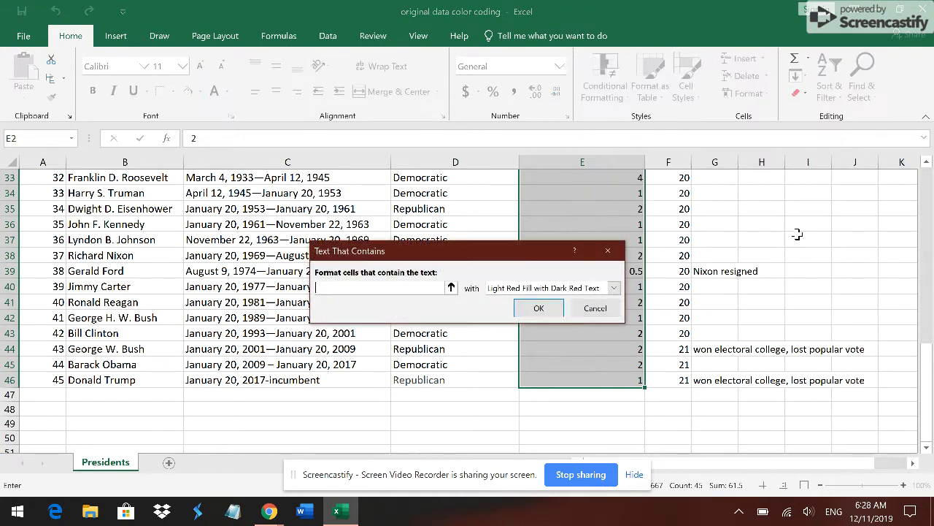
{"action": "left_click", "coordinate": [451, 288]}
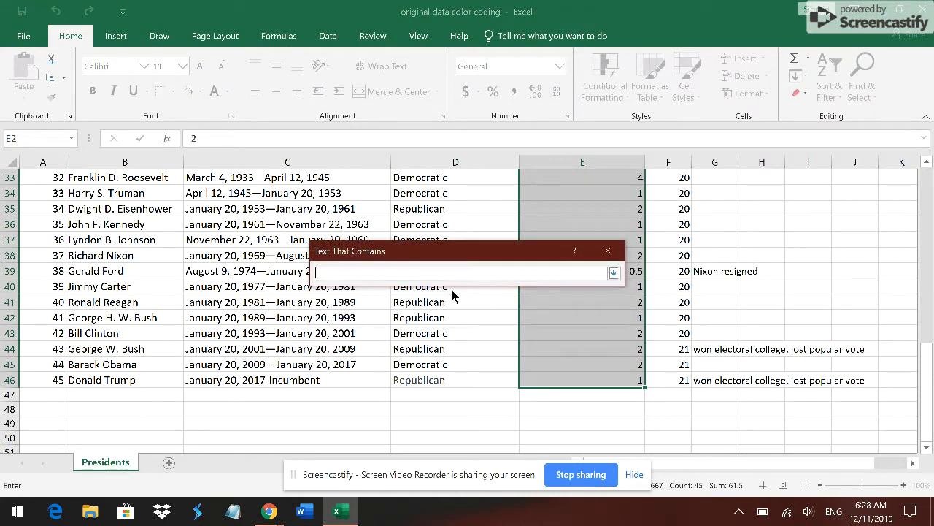
{"action": "left_click", "coordinate": [614, 273]}
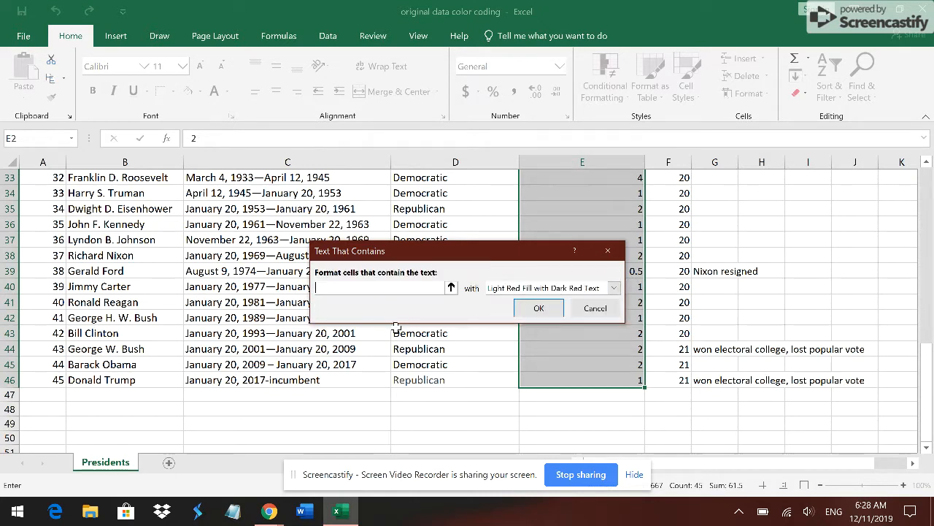
{"action": "type", "text": "4"}
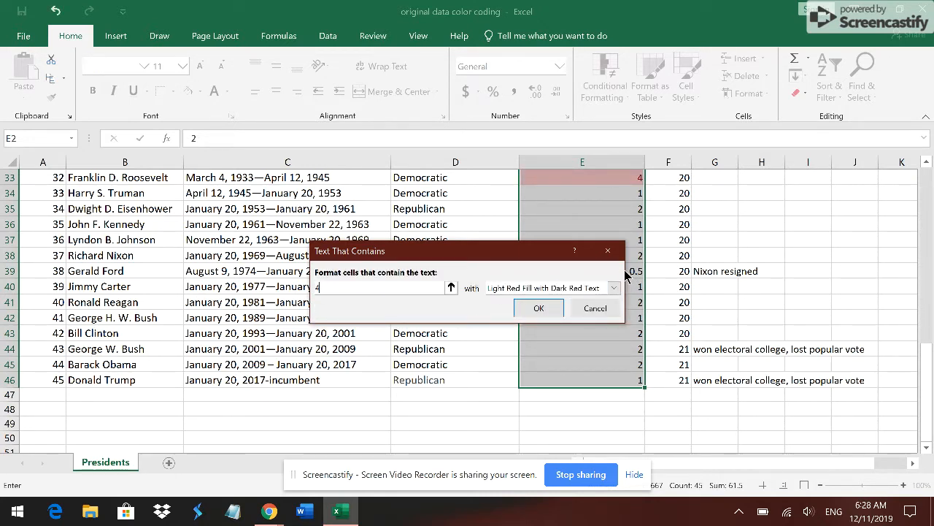
- Give the rule for 4 a custom format with a solid green fill and apply it
{"action": "left_click", "coordinate": [614, 288]}
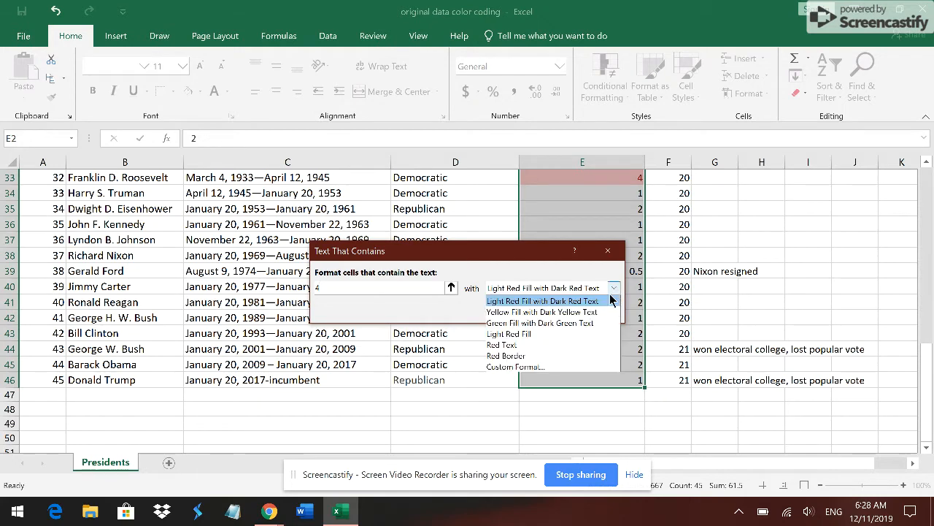
{"action": "left_click", "coordinate": [562, 367]}
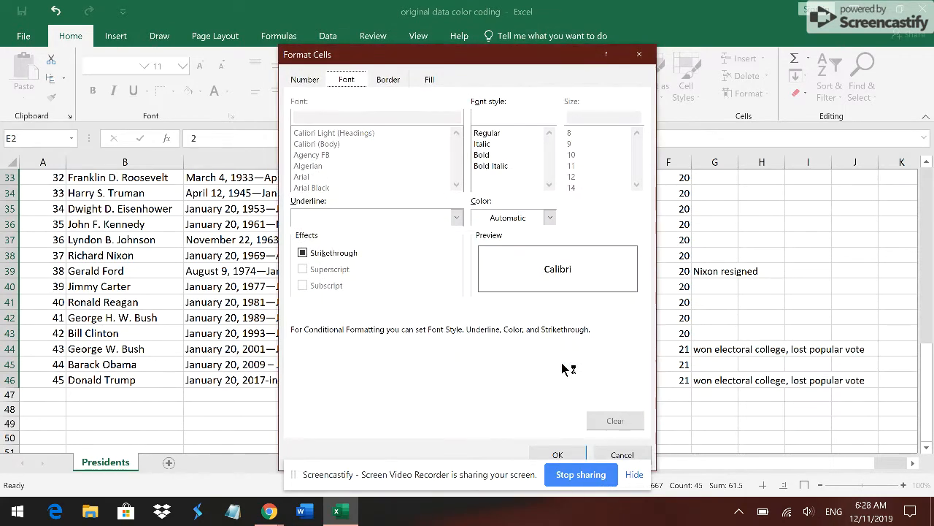
{"action": "left_click", "coordinate": [389, 80]}
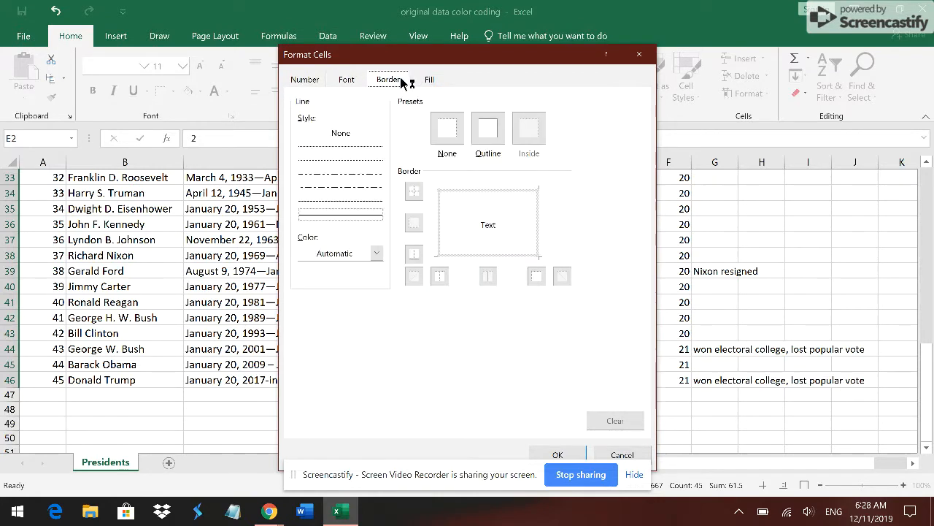
{"action": "left_click", "coordinate": [357, 82]}
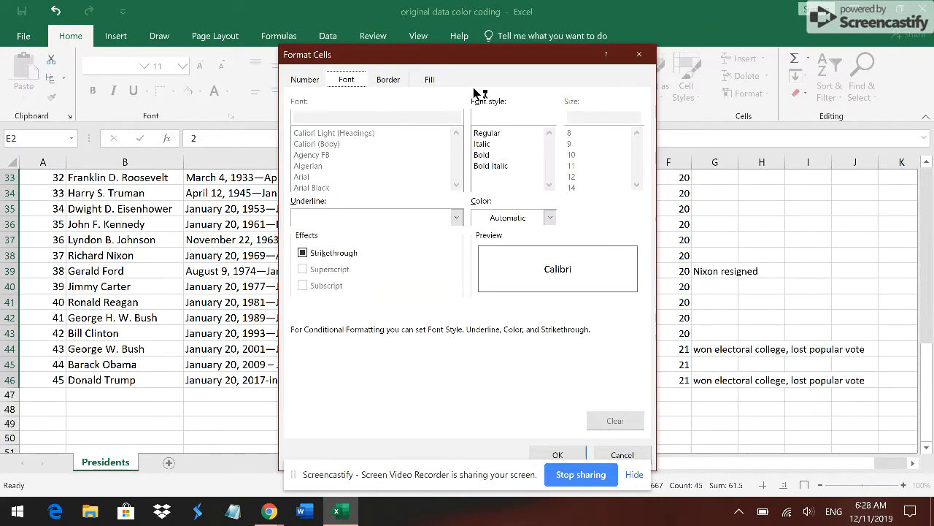
{"action": "left_click", "coordinate": [438, 84]}
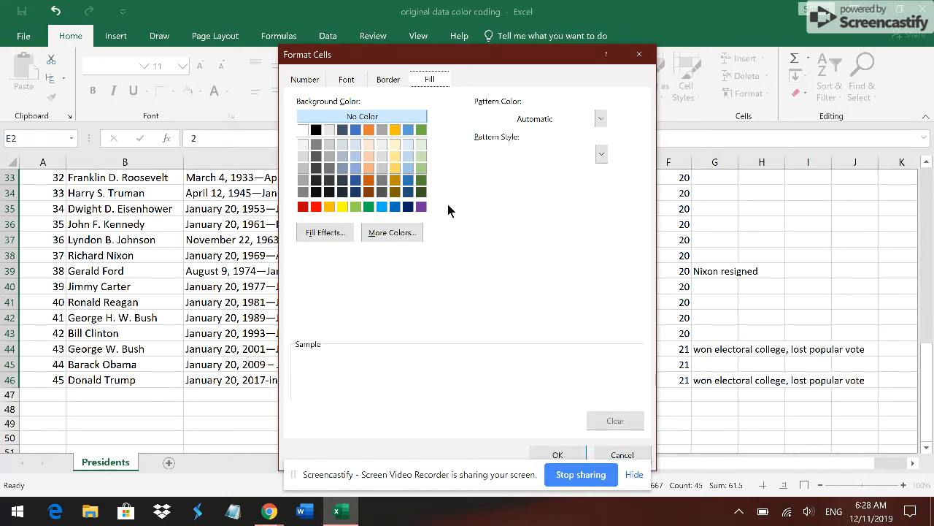
{"action": "left_click", "coordinate": [369, 207]}
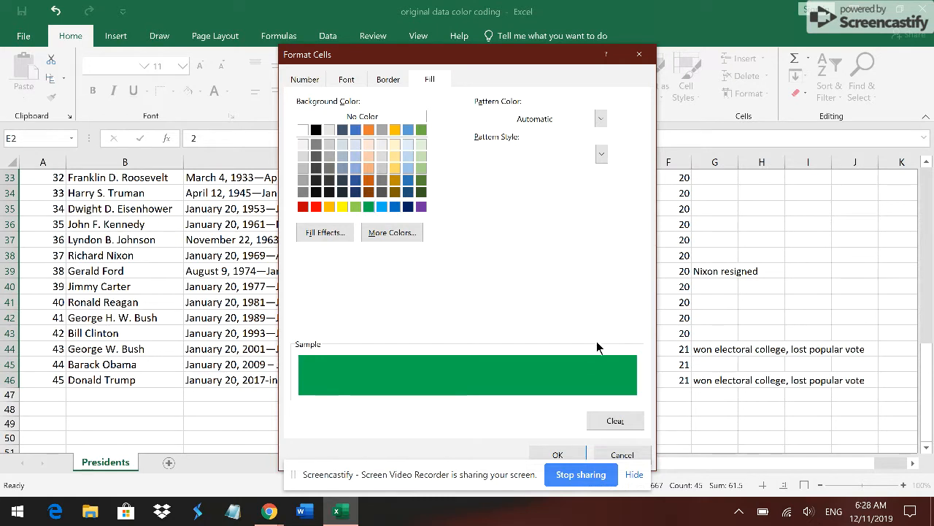
{"action": "left_click", "coordinate": [531, 475]}
{"action": "left_click_drag", "start_coordinate": [531, 476], "coordinate": [780, 475]}
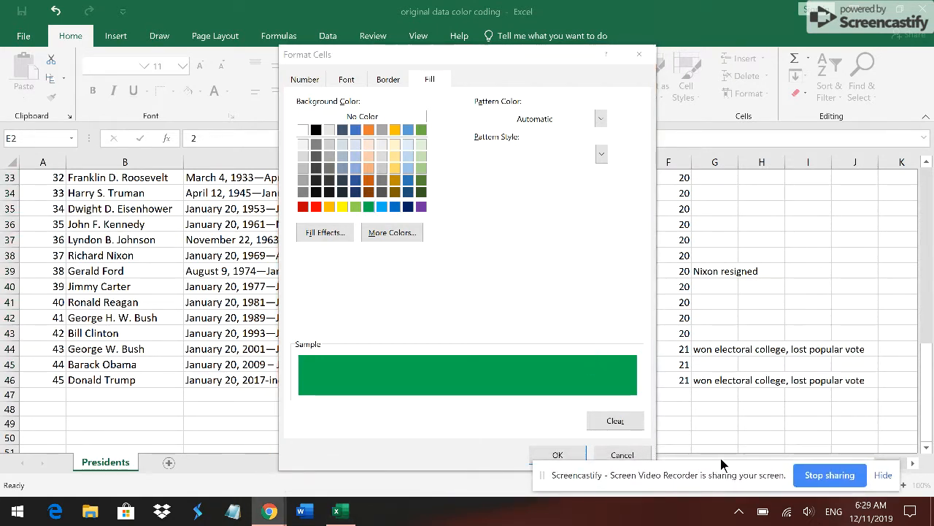
{"action": "left_click", "coordinate": [557, 454]}
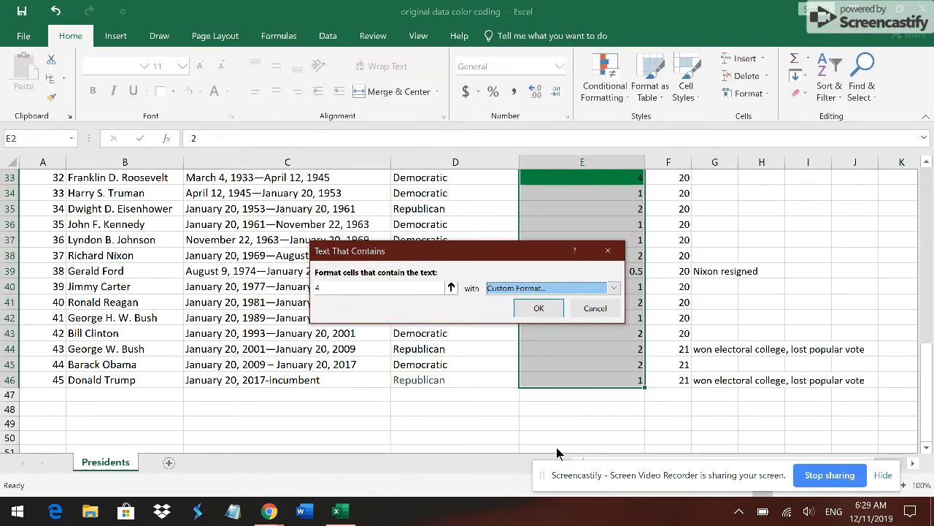
{"action": "left_click", "coordinate": [538, 308]}
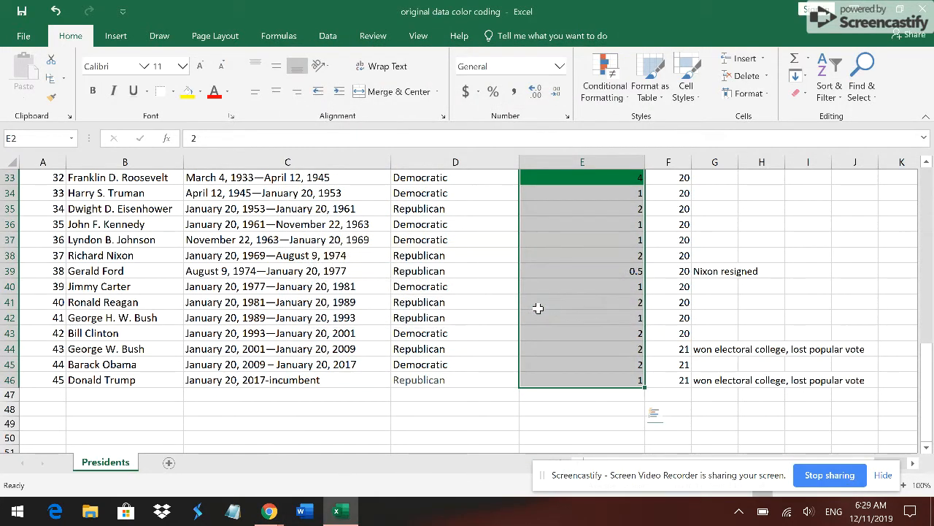
- Look through the terms elected to Presidency column for cells highlighted by the rule
{"action": "left_click", "coordinate": [584, 285]}
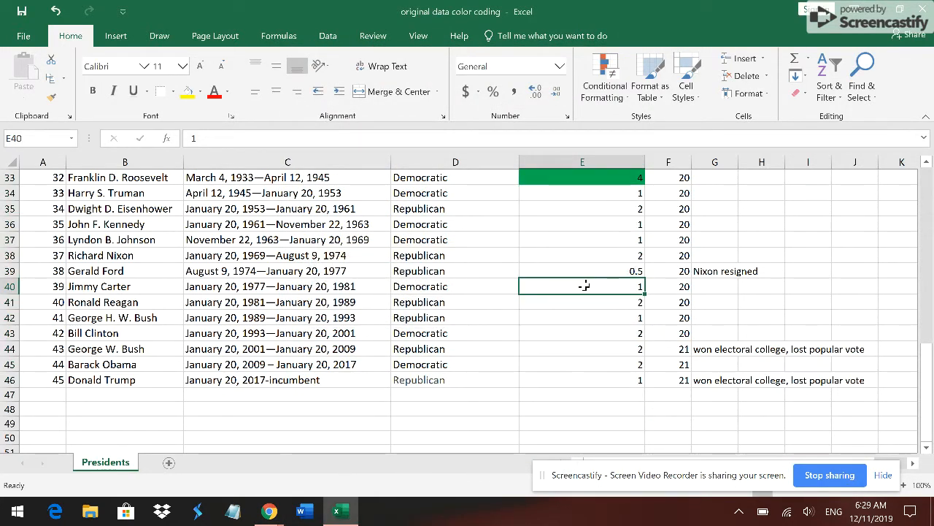
{"action": "key", "text": "Up"}
{"action": "key", "text": "Up"}
{"action": "key", "text": "Up"}
{"action": "key", "text": "Up"}
{"action": "key", "text": "Up"}
{"action": "key", "text": "Up"}
{"action": "key", "text": "Up"}
{"action": "key", "text": "Up"}
{"action": "key", "text": "Up"}
{"action": "key", "text": "Up"}
{"action": "key", "text": "Up"}
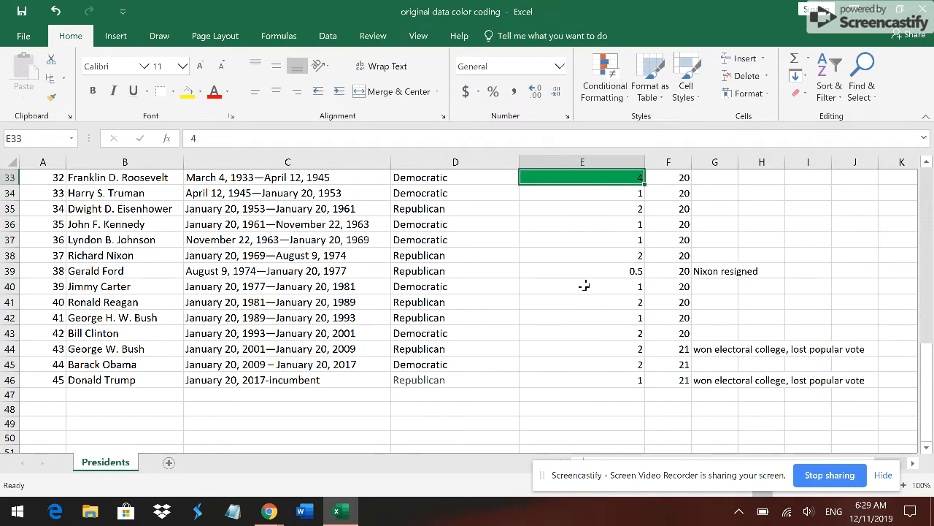
{"action": "key", "text": "Up"}
{"action": "key", "text": "Up"}
{"action": "key", "text": "Up"}
{"action": "key", "text": "Up"}
{"action": "key", "text": "Up"}
{"action": "key", "text": "Up"}
{"action": "key", "text": "Up"}
{"action": "key", "text": "Up"}
{"action": "key", "text": "Up"}
{"action": "key", "text": "Up"}
{"action": "key", "text": "Up"}
{"action": "key", "text": "Up"}
{"action": "key", "text": "Up"}
{"action": "key", "text": "Up"}
{"action": "key", "text": "Up"}
{"action": "key", "text": "Up"}
{"action": "key", "text": "Up"}
{"action": "key", "text": "Up"}
{"action": "key", "text": "Up"}
{"action": "key", "text": "Up"}
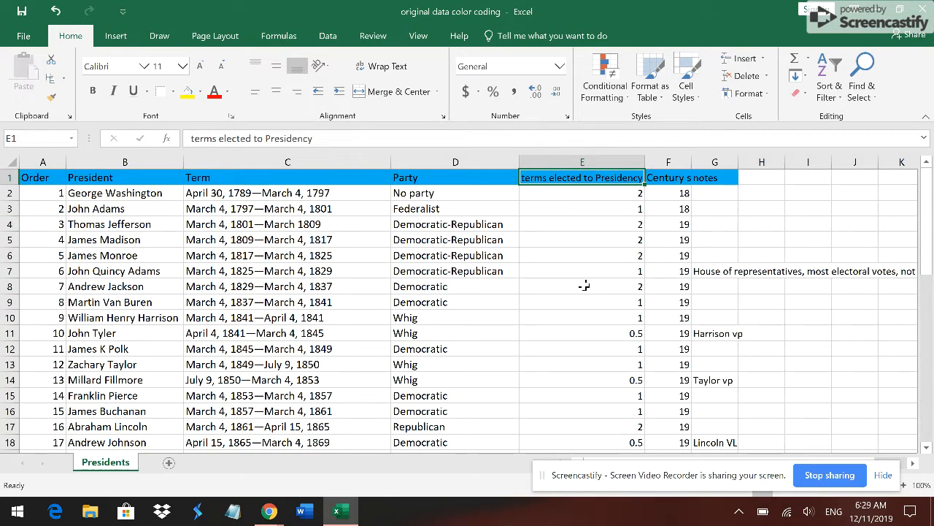
{"action": "key", "text": "Down"}
{"action": "key", "text": "Down"}
{"action": "key", "text": "Down"}
{"action": "key", "text": "Down"}
{"action": "key", "text": "Down"}
{"action": "key", "text": "Down"}
{"action": "key", "text": "Down"}
{"action": "key", "text": "Down"}
{"action": "key", "text": "Down"}
{"action": "key", "text": "Down"}
{"action": "key", "text": "Down"}
{"action": "key", "text": "Down"}
{"action": "key", "text": "Down"}
{"action": "key", "text": "Down"}
{"action": "key", "text": "Down"}
{"action": "key", "text": "Down"}
{"action": "key", "text": "Down"}
{"action": "key", "text": "Down"}
{"action": "key", "text": "Down"}
{"action": "key", "text": "Down"}
{"action": "key", "text": "Down"}
{"action": "key", "text": "Down"}
{"action": "key", "text": "Down"}
{"action": "key", "text": "Down"}
{"action": "key", "text": "Down"}
{"action": "key", "text": "Down"}
{"action": "key", "text": "Down"}
{"action": "key", "text": "Down"}
{"action": "key", "text": "Down"}
{"action": "key", "text": "Down"}
{"action": "key", "text": "Down"}
{"action": "key", "text": "Down"}
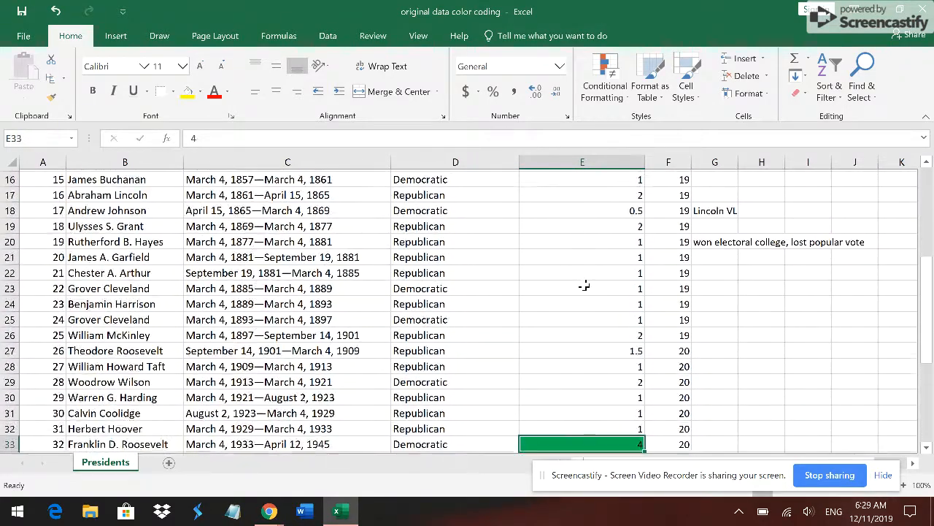
- Examine the president, term and party entries in row 33, beside the green cell
{"action": "key", "text": "Down"}
{"action": "key", "text": "Down"}
{"action": "key", "text": "Up"}
{"action": "key", "text": "Up"}
{"action": "key", "text": "Left"}
{"action": "key", "text": "Left"}
{"action": "key", "text": "Left"}
{"action": "key", "text": "Left"}
{"action": "key", "text": "Right"}
{"action": "key", "text": "Right"}
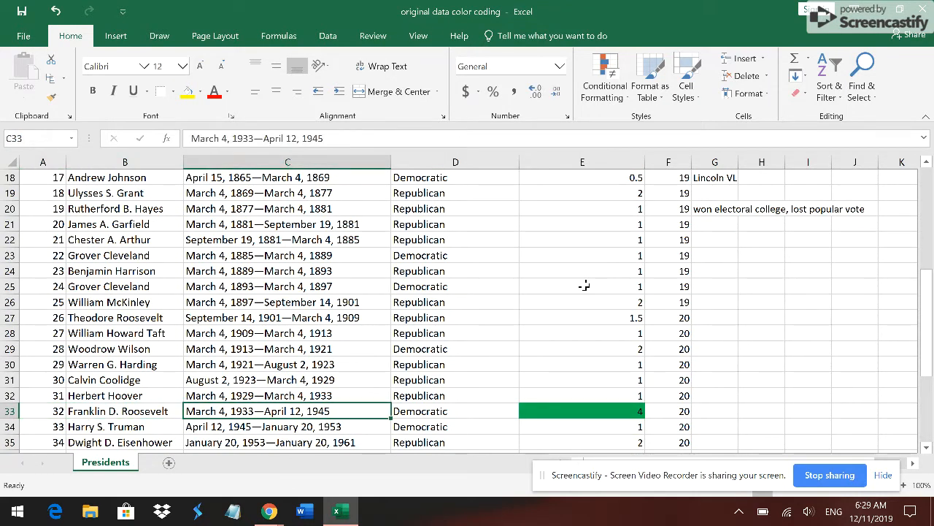
{"action": "key", "text": "Right"}
{"action": "key", "text": "Right"}
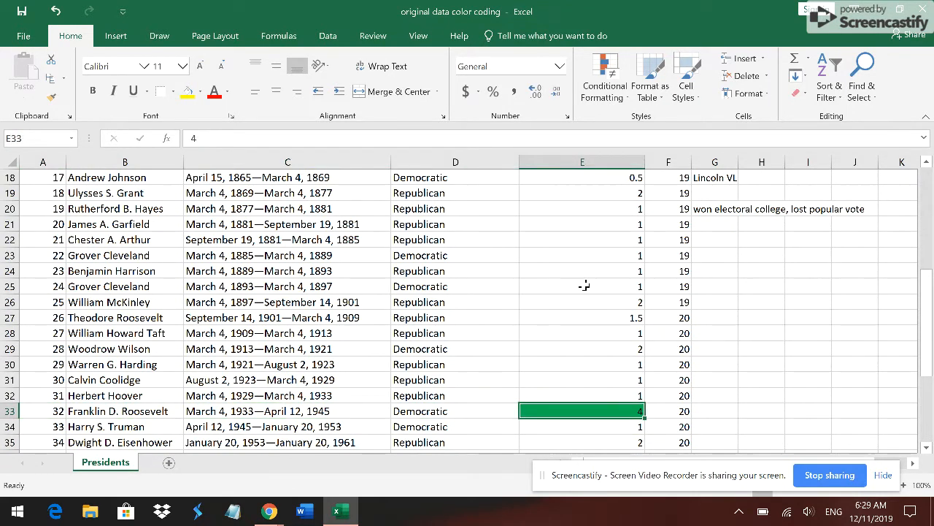
- Reselect the range E2:E46 in the terms elected to Presidency column
{"action": "key", "text": "Up"}
{"action": "key", "text": "Up"}
{"action": "key", "text": "Up"}
{"action": "key", "text": "Up"}
{"action": "key", "text": "Up"}
{"action": "key", "text": "Up"}
{"action": "key", "text": "Up"}
{"action": "key", "text": "Up"}
{"action": "key", "text": "Up"}
{"action": "key", "text": "Up"}
{"action": "key", "text": "Up"}
{"action": "key", "text": "Up"}
{"action": "key", "text": "Up"}
{"action": "key", "text": "Up"}
{"action": "key", "text": "Up"}
{"action": "key", "text": "Up"}
{"action": "key", "text": "Up"}
{"action": "key", "text": "Up"}
{"action": "key", "text": "Up"}
{"action": "key", "text": "Up"}
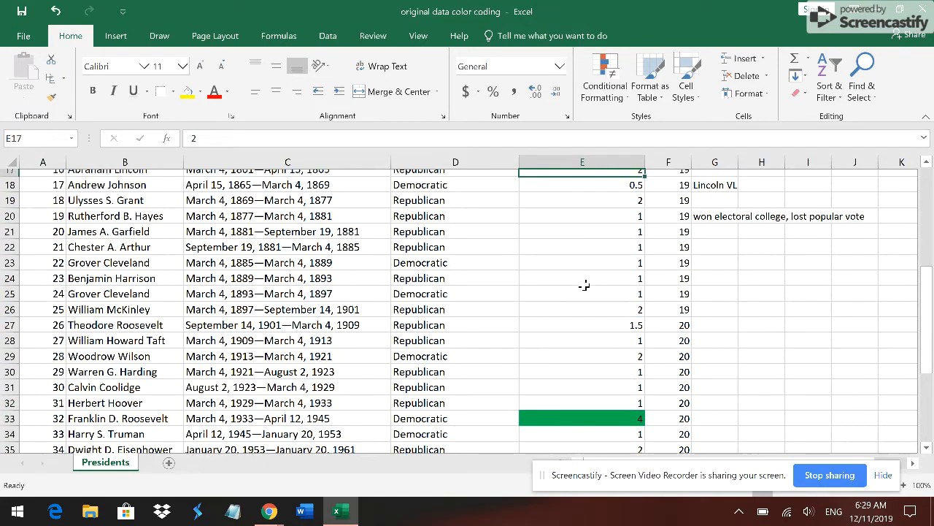
{"action": "key", "text": "Down"}
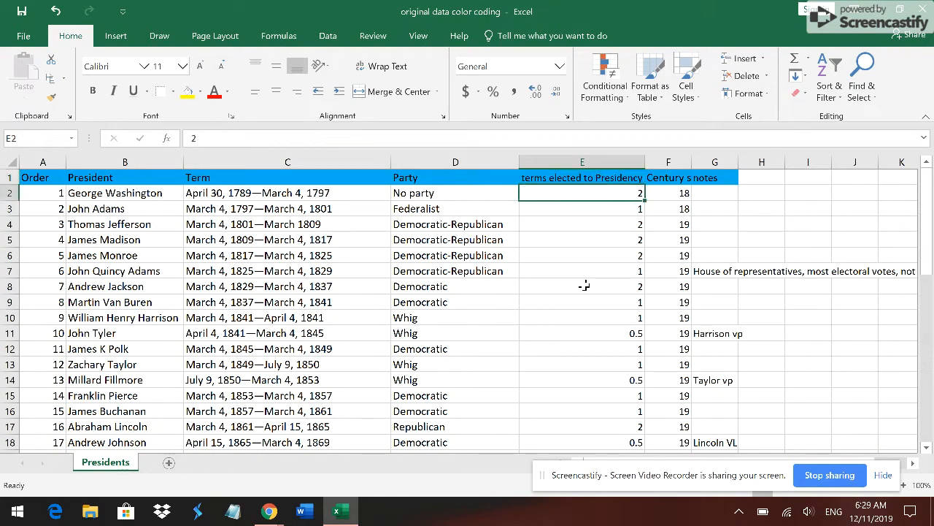
{"action": "key", "text": "shift+Down"}
{"action": "key", "text": "shift+Down"}
{"action": "key", "text": "shift+Down"}
{"action": "key", "text": "shift+Down"}
{"action": "key", "text": "shift+Down"}
{"action": "key", "text": "shift+Down"}
{"action": "key", "text": "shift+Down"}
{"action": "key", "text": "shift+Down"}
{"action": "key", "text": "shift+Down"}
{"action": "key", "text": "shift+Down"}
{"action": "key", "text": "shift+Down"}
{"action": "key", "text": "shift+Down"}
{"action": "key", "text": "shift+Down"}
{"action": "key", "text": "shift+Down"}
{"action": "key", "text": "shift+Down"}
{"action": "key", "text": "shift+Down"}
{"action": "key", "text": "shift+Down"}
{"action": "key", "text": "shift+Down"}
{"action": "key", "text": "shift+Down"}
{"action": "key", "text": "shift+Down"}
{"action": "key", "text": "shift+Down"}
{"action": "key", "text": "shift+Down"}
{"action": "key", "text": "shift+Down"}
{"action": "key", "text": "shift+Down"}
{"action": "key", "text": "shift+Down"}
{"action": "key", "text": "shift+Down"}
{"action": "key", "text": "shift+Down"}
{"action": "key", "text": "shift+Down"}
{"action": "key", "text": "shift+Down"}
{"action": "key", "text": "shift+Down"}
{"action": "key", "text": "shift+Down"}
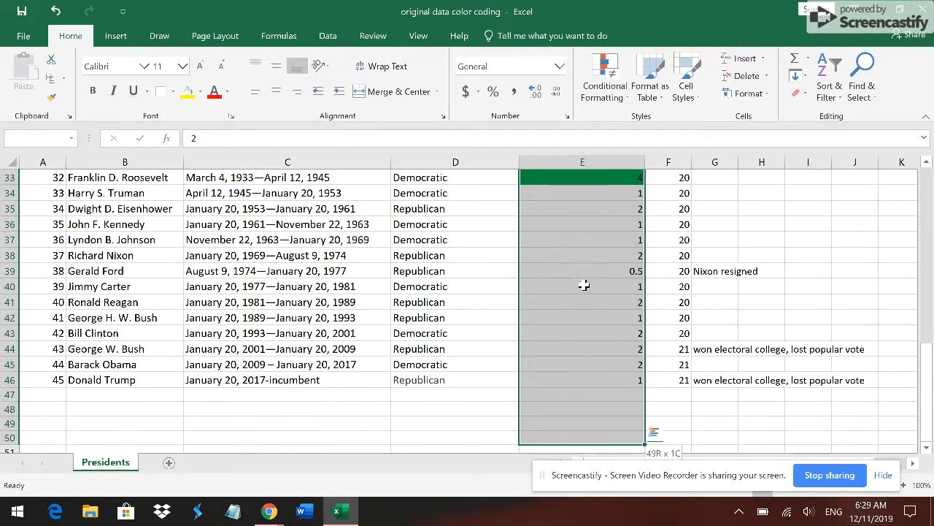
{"action": "key", "text": "shift+Up"}
{"action": "key", "text": "shift+Up"}
{"action": "key", "text": "shift+Up"}
{"action": "key", "text": "shift+Up"}
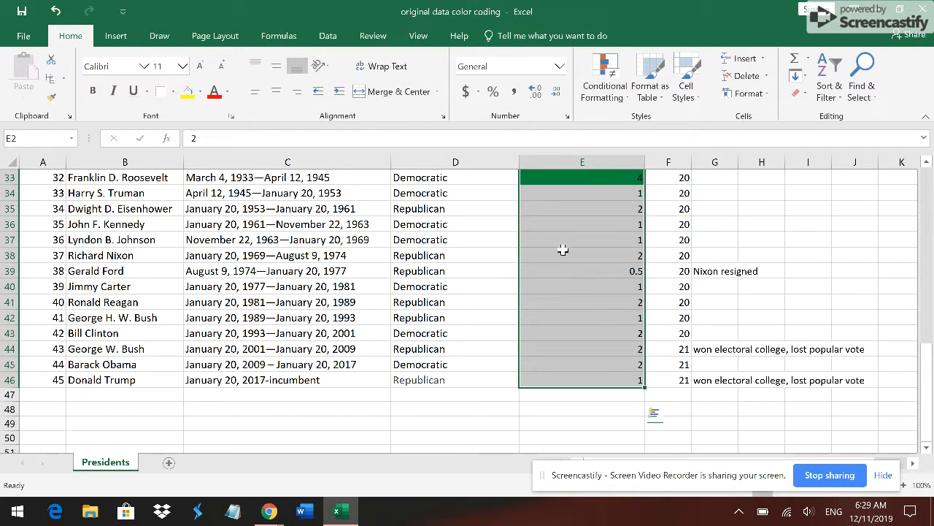
- Add a Text That Contains highlight rule to the selected terms elected to Presidency cells for the value 2
{"action": "left_click", "coordinate": [622, 85]}
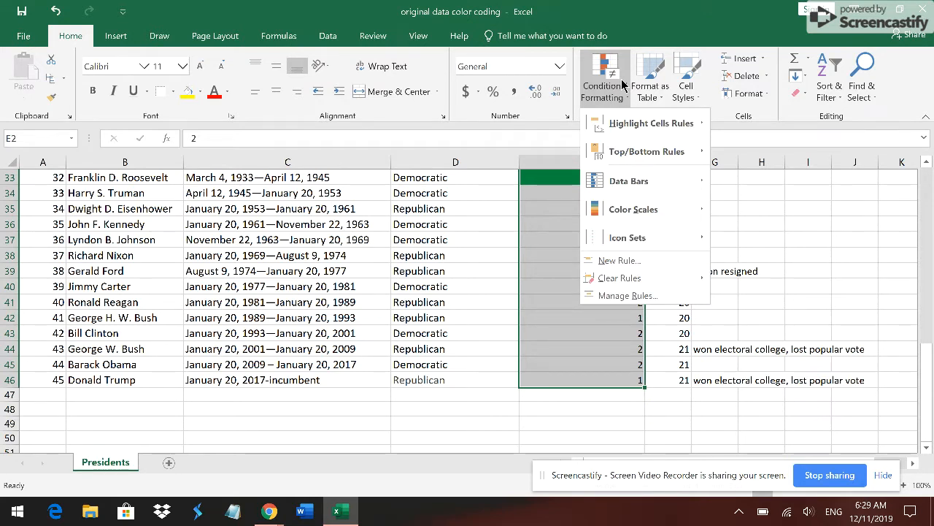
{"action": "mouse_move", "coordinate": [634, 121]}
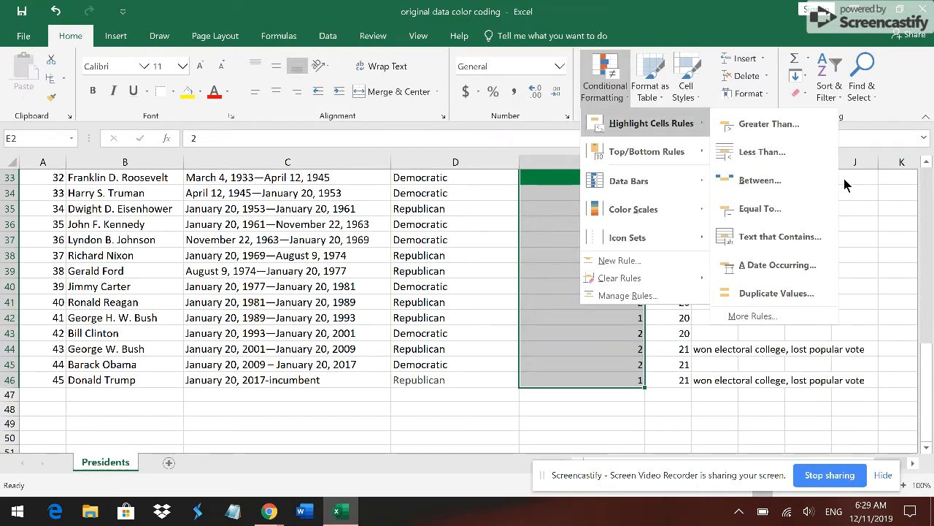
{"action": "left_click", "coordinate": [812, 238]}
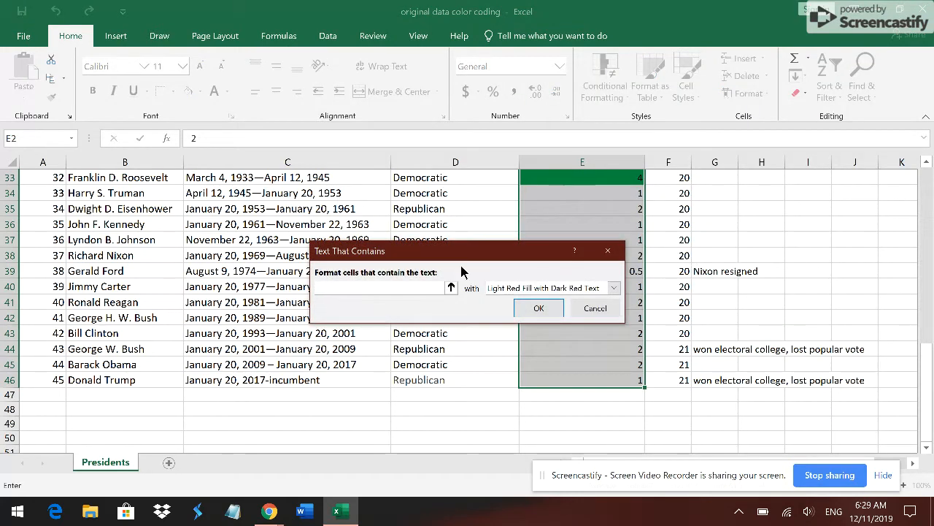
{"action": "left_click", "coordinate": [451, 288]}
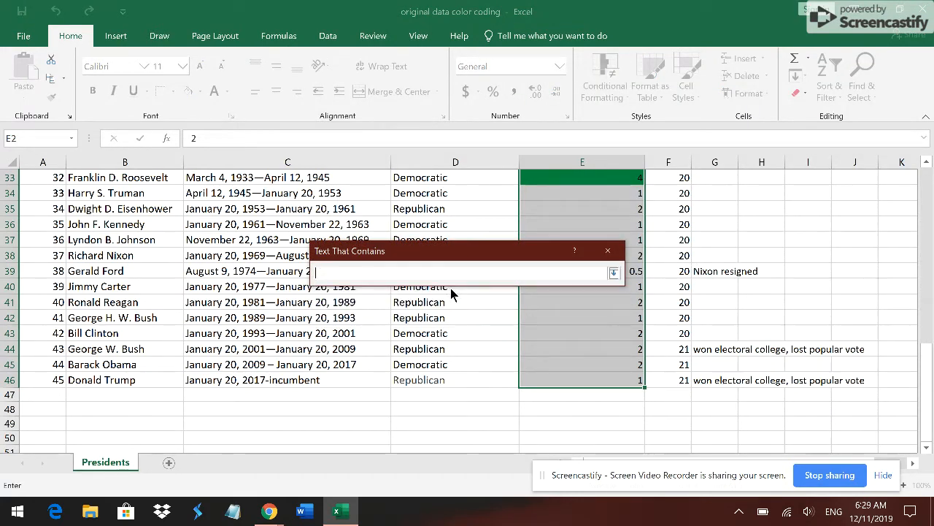
{"action": "left_click", "coordinate": [615, 280]}
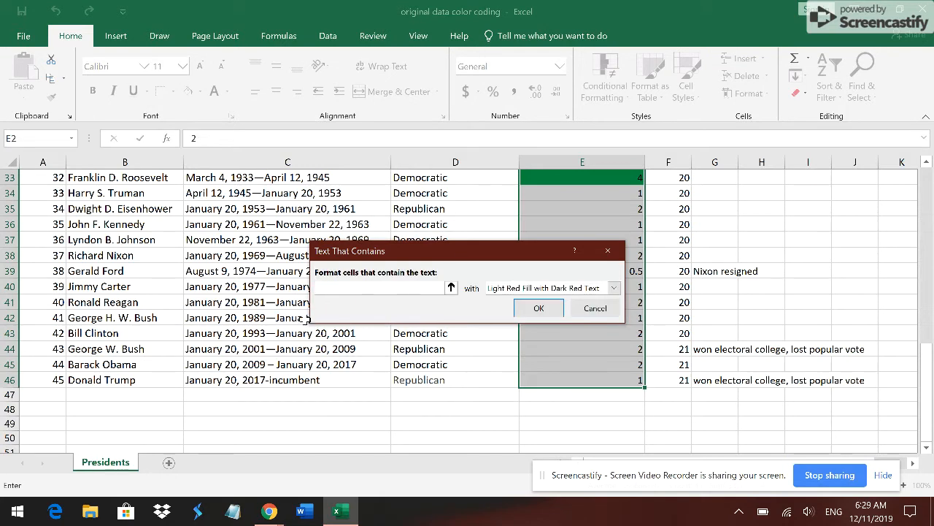
{"action": "key", "text": "Down"}
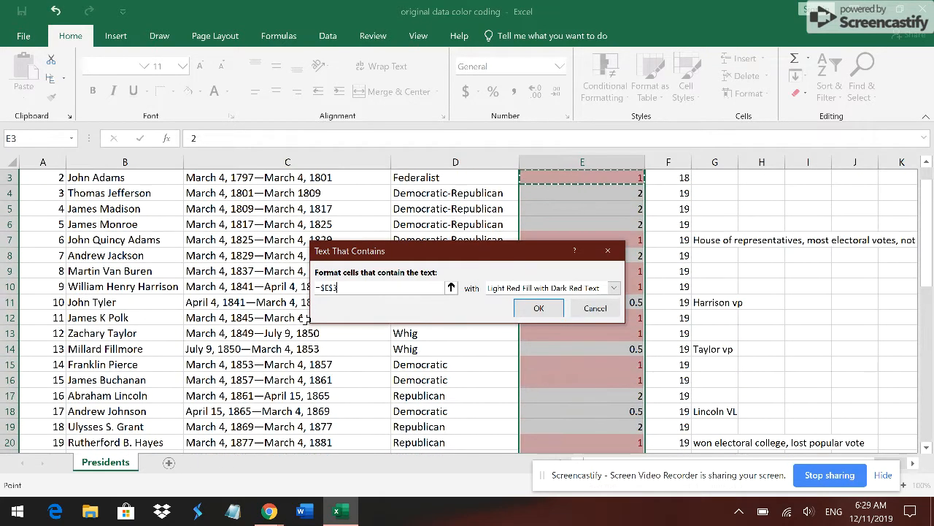
{"action": "key", "text": "ctrl+z"}
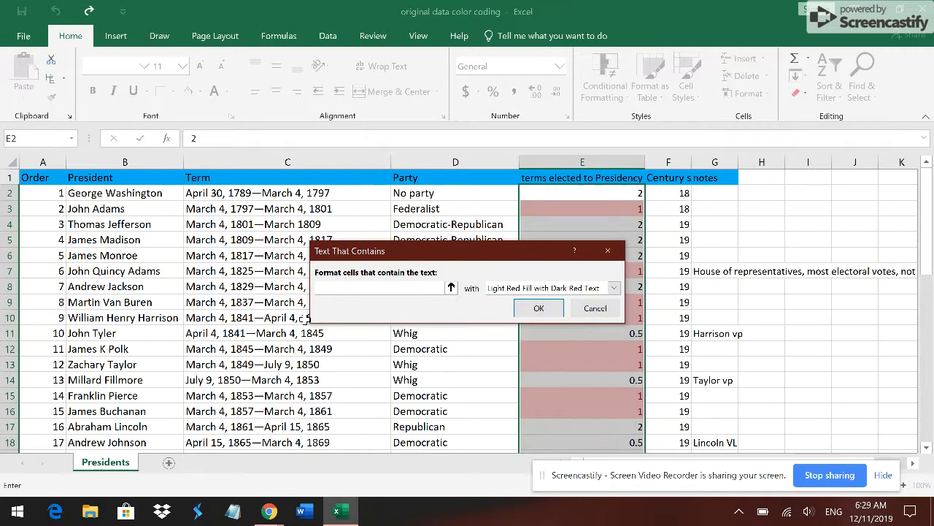
{"action": "type", "text": "2"}
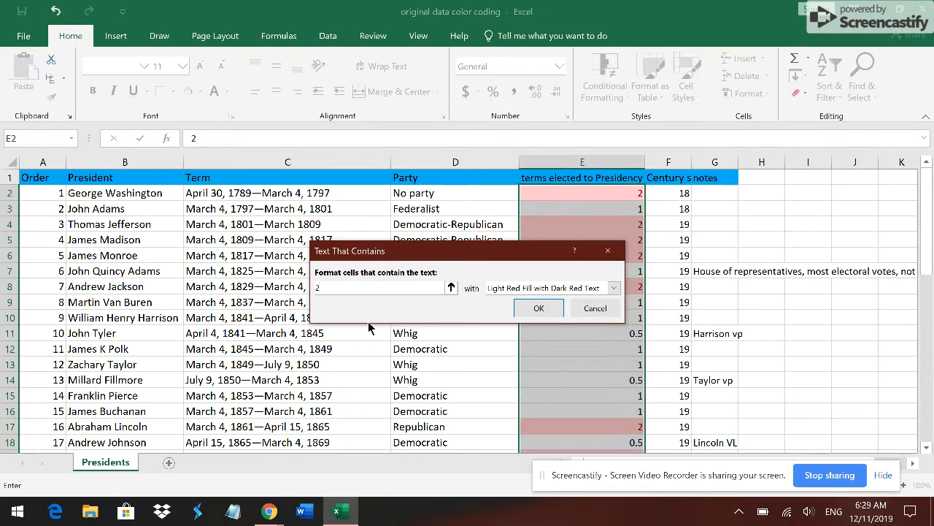
- Give the rule for 2 a custom format with a solid light blue fill and apply it
{"action": "left_click", "coordinate": [614, 288]}
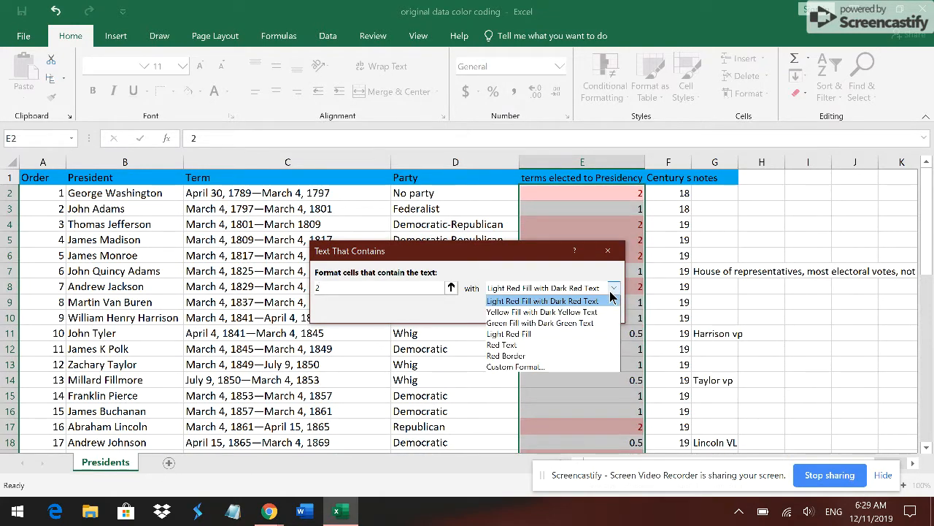
{"action": "left_click", "coordinate": [572, 366]}
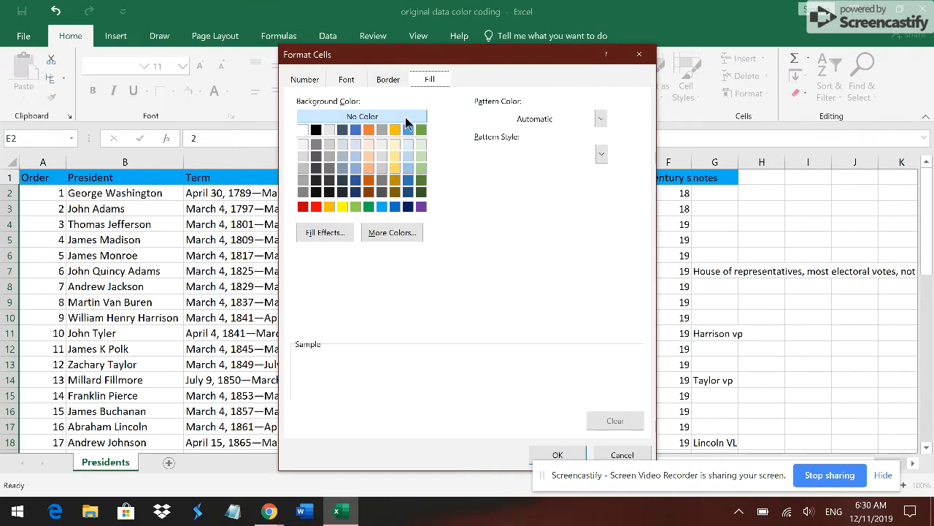
{"action": "left_click", "coordinate": [381, 208]}
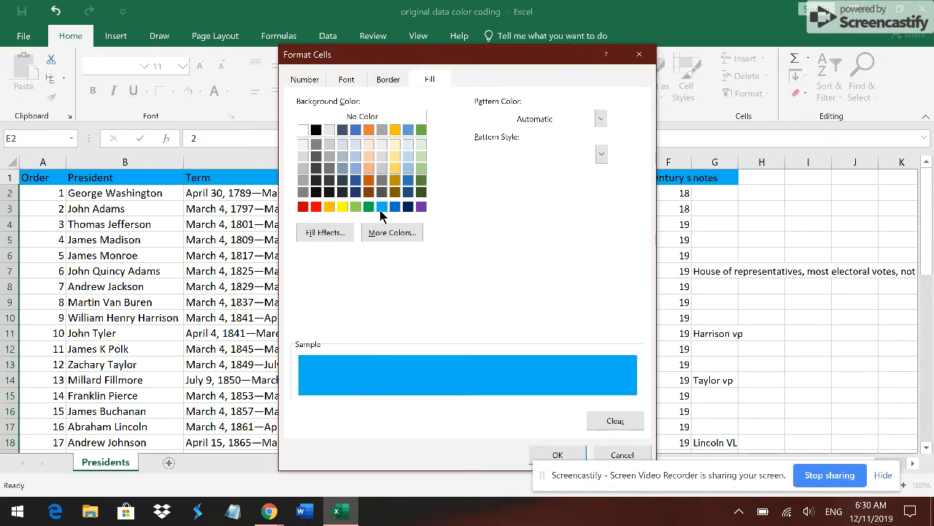
{"action": "left_click", "coordinate": [574, 455]}
{"action": "left_click", "coordinate": [538, 307]}
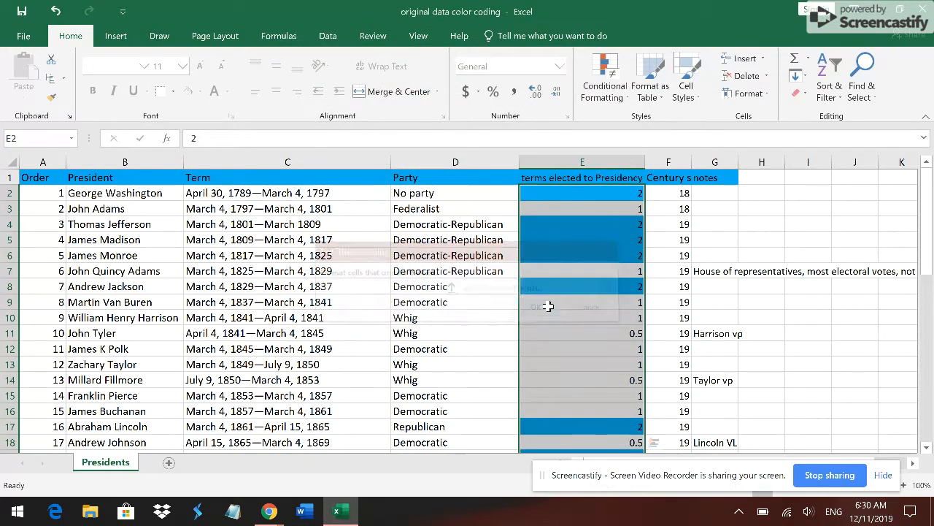
- Look down the terms elected to Presidency column to row 46 for the cells highlighted in blue
{"action": "left_click", "coordinate": [576, 213]}
{"action": "key", "text": "Down"}
{"action": "key", "text": "Down"}
{"action": "key", "text": "Down"}
{"action": "key", "text": "Down"}
{"action": "key", "text": "Down"}
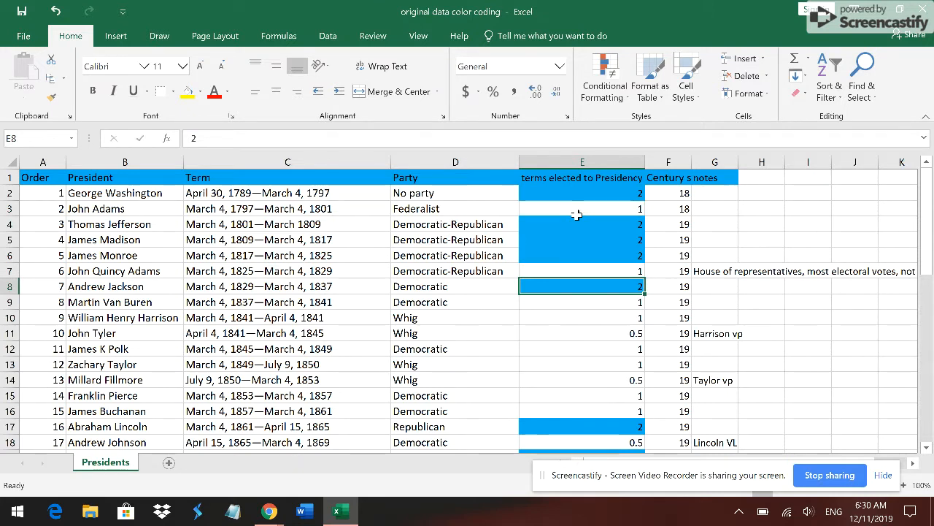
{"action": "key", "text": "Down"}
{"action": "key", "text": "Down"}
{"action": "key", "text": "Down"}
{"action": "key", "text": "Down"}
{"action": "key", "text": "Down"}
{"action": "key", "text": "Down"}
{"action": "key", "text": "Down"}
{"action": "key", "text": "Down"}
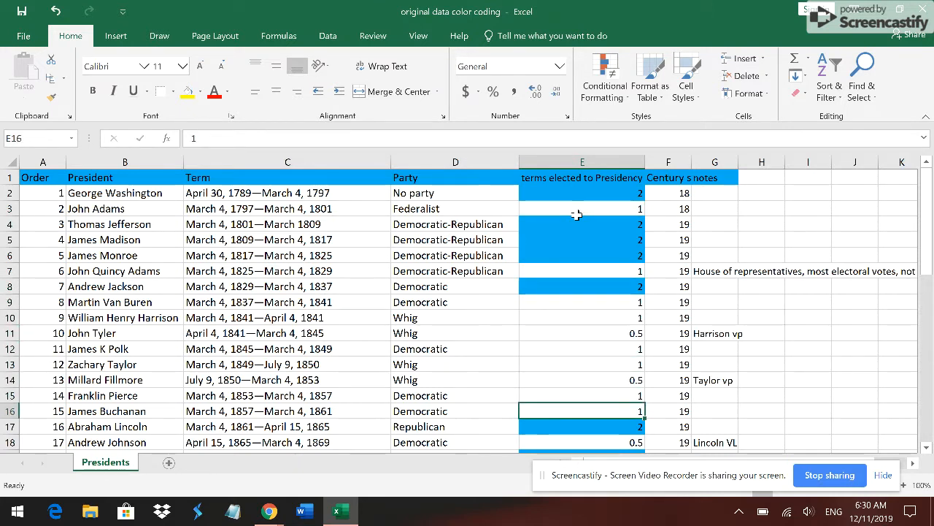
{"action": "key", "text": "Down"}
{"action": "key", "text": "Down"}
{"action": "key", "text": "Down"}
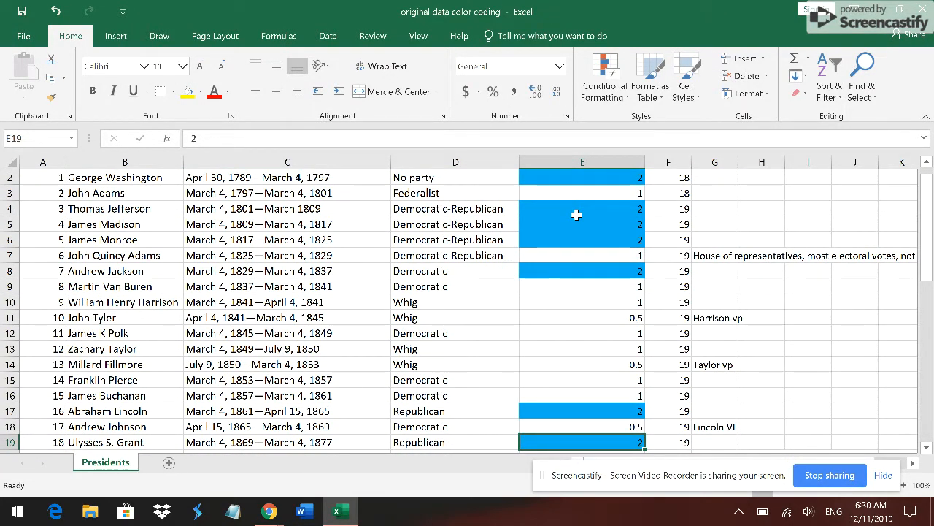
{"action": "key", "text": "Return"}
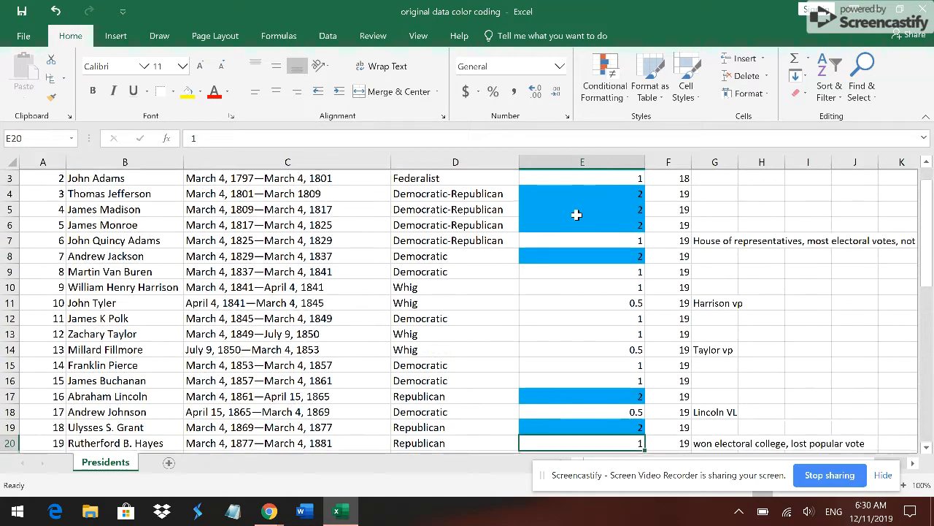
{"action": "key", "text": "Return"}
{"action": "key", "text": "Return"}
{"action": "key", "text": "Return"}
{"action": "key", "text": "Return"}
{"action": "key", "text": "Return"}
{"action": "key", "text": "Return"}
{"action": "key", "text": "Return"}
{"action": "key", "text": "Return"}
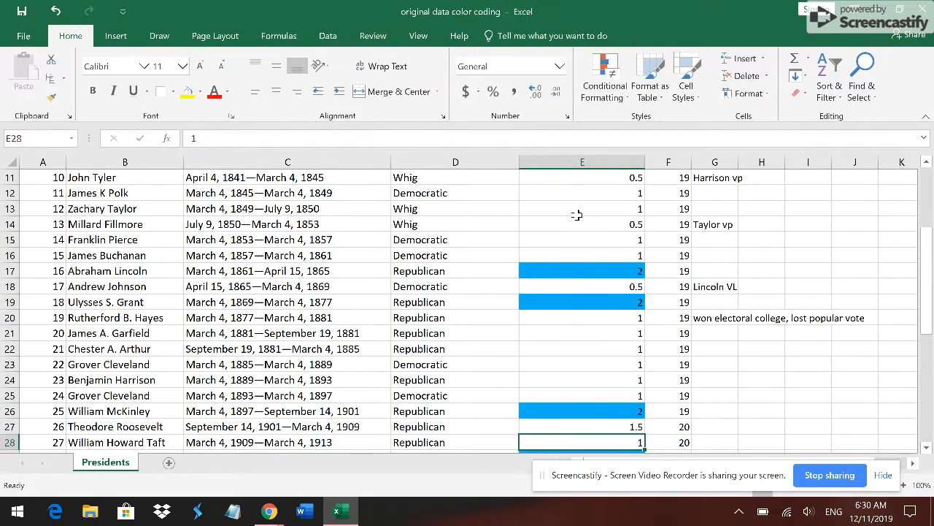
{"action": "key", "text": "Return"}
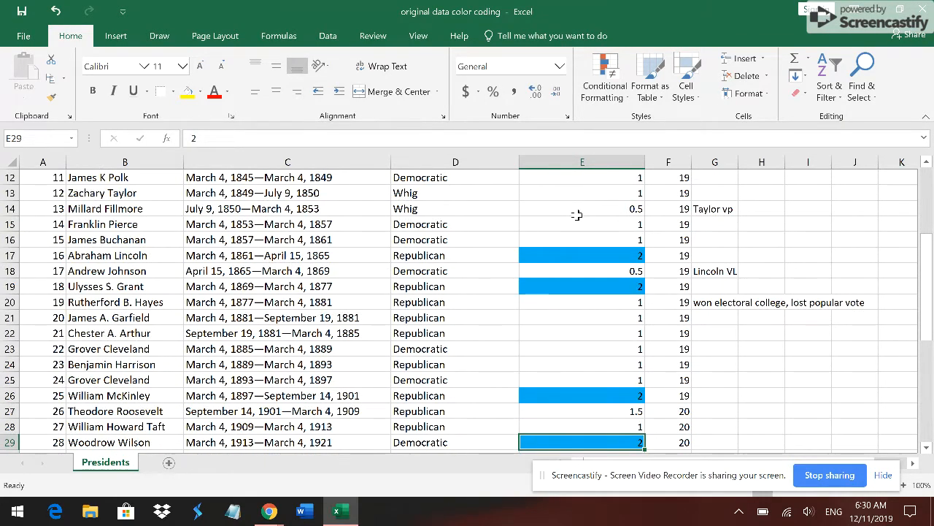
{"action": "key", "text": "Return"}
{"action": "key", "text": "Return"}
{"action": "key", "text": "Return"}
{"action": "key", "text": "Return"}
{"action": "key", "text": "Return"}
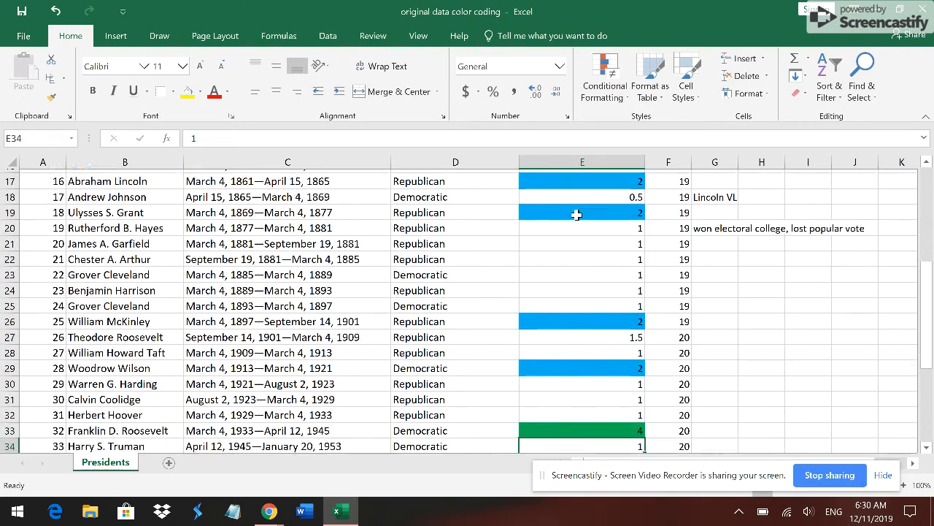
{"action": "key", "text": "Return"}
{"action": "key", "text": "Return"}
{"action": "key", "text": "Return"}
{"action": "key", "text": "Return"}
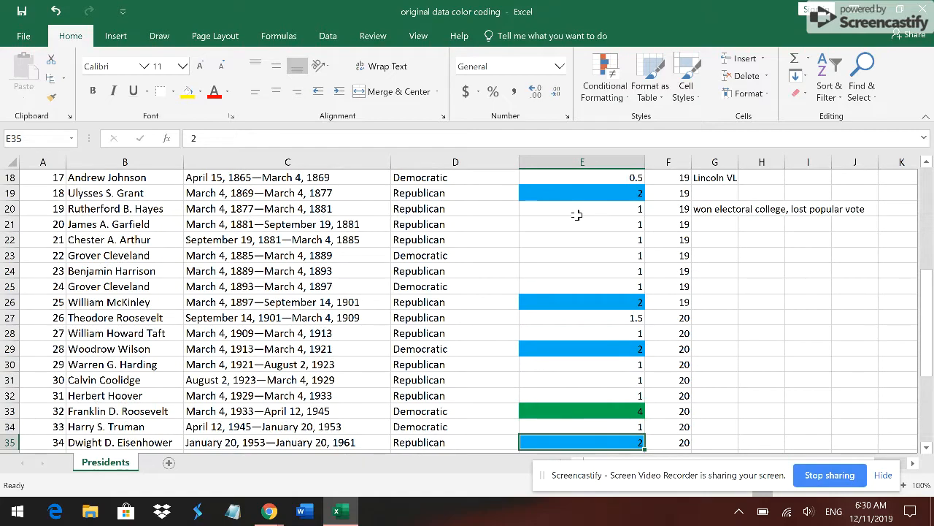
{"action": "key", "text": "Return"}
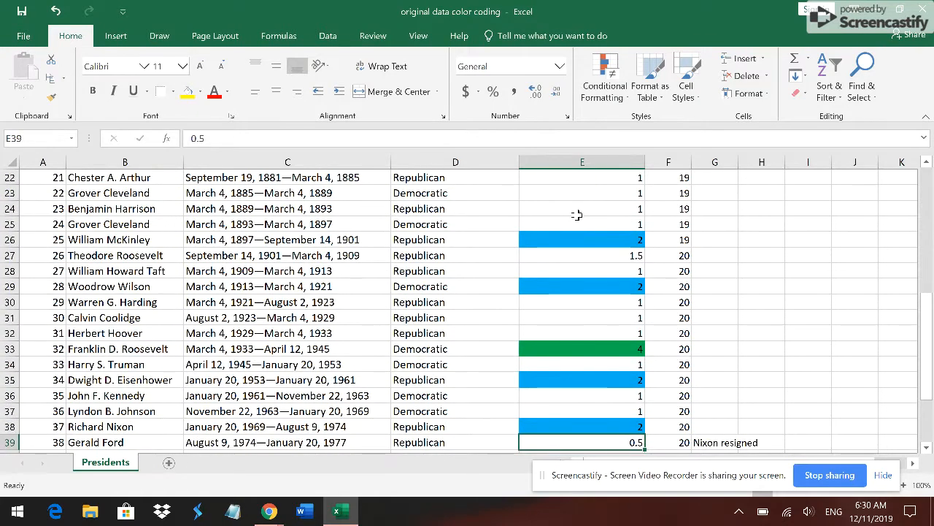
{"action": "key", "text": "Return"}
{"action": "key", "text": "Return"}
{"action": "key", "text": "Return"}
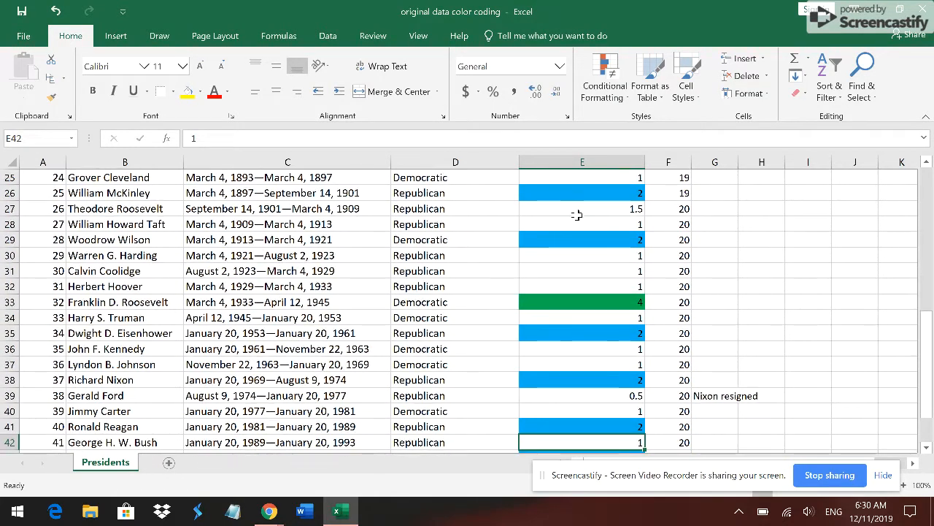
{"action": "key", "text": "Return"}
{"action": "key", "text": "Return"}
{"action": "key", "text": "Return"}
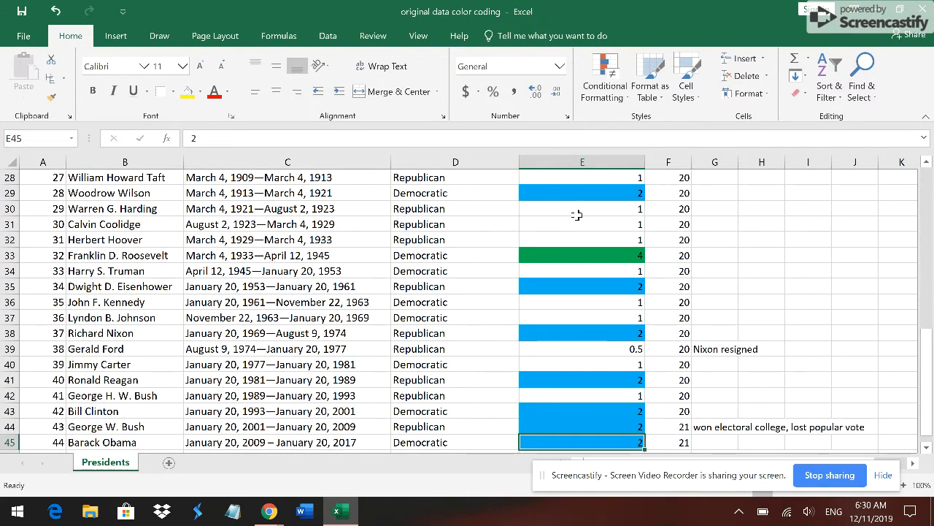
{"action": "key", "text": "Return"}
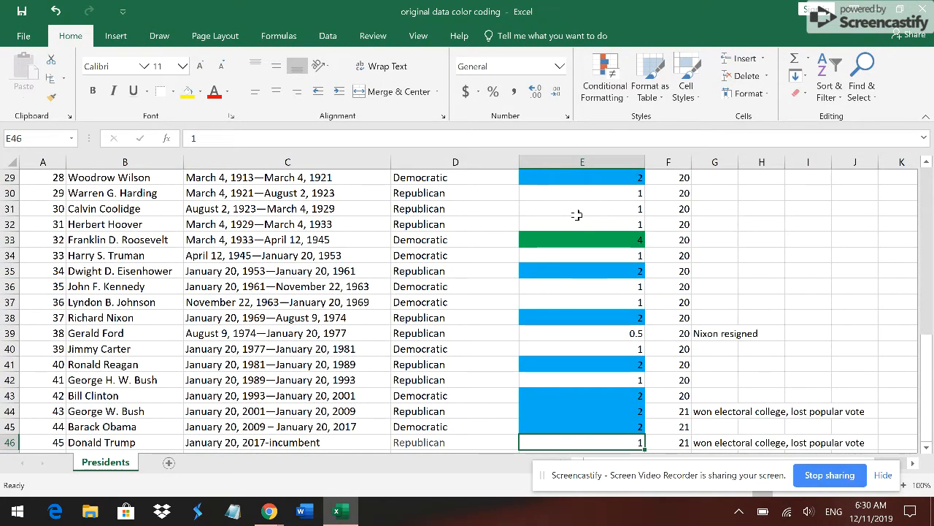
- Select the range E2:E46 in the terms elected to Presidency column again
{"action": "key", "text": "Up"}
{"action": "key", "text": "Up"}
{"action": "key", "text": "Up"}
{"action": "key", "text": "Up"}
{"action": "key", "text": "Up"}
{"action": "key", "text": "Up"}
{"action": "key", "text": "Up"}
{"action": "key", "text": "Up"}
{"action": "key", "text": "Up"}
{"action": "key", "text": "Up"}
{"action": "key", "text": "Up"}
{"action": "key", "text": "Up"}
{"action": "key", "text": "Up"}
{"action": "key", "text": "Up"}
{"action": "key", "text": "Up"}
{"action": "key", "text": "Up"}
{"action": "key", "text": "Up"}
{"action": "key", "text": "Up"}
{"action": "key", "text": "Up"}
{"action": "key", "text": "Up"}
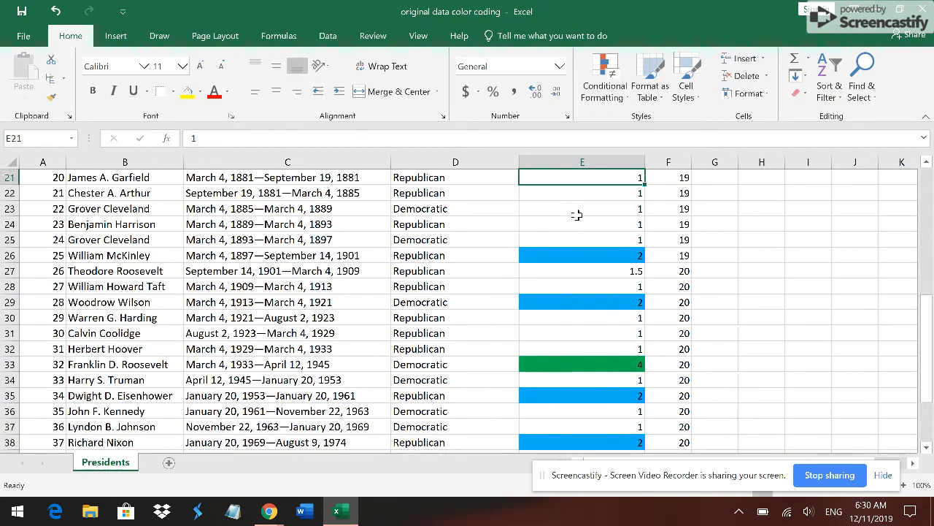
{"action": "key", "text": "Up"}
{"action": "key", "text": "Up"}
{"action": "key", "text": "Down"}
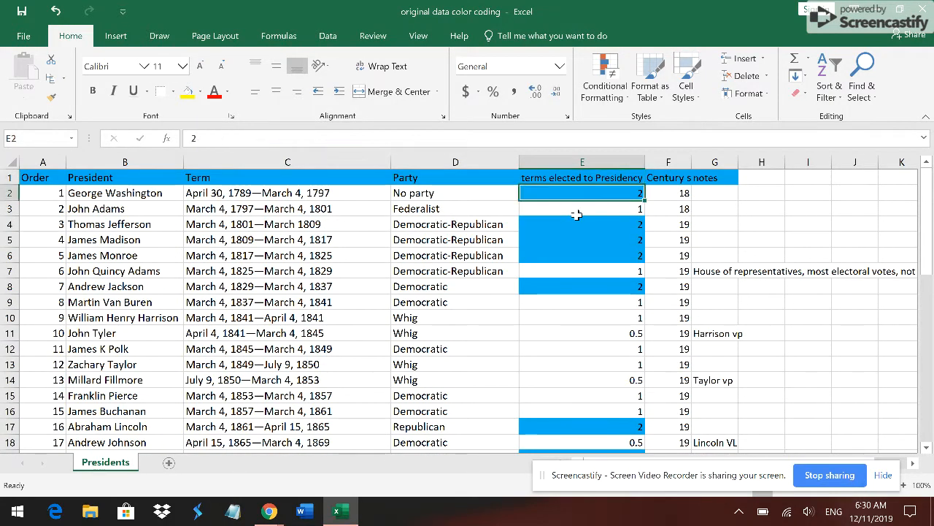
{"action": "key", "text": "shift+Down"}
{"action": "key", "text": "shift+Down"}
{"action": "key", "text": "shift+Down"}
{"action": "key", "text": "shift+Down"}
{"action": "key", "text": "shift+Down"}
{"action": "key", "text": "shift+Down"}
{"action": "key", "text": "shift+Down"}
{"action": "key", "text": "shift+Down"}
{"action": "key", "text": "shift+Down"}
{"action": "key", "text": "shift+Down"}
{"action": "key", "text": "shift+Down"}
{"action": "key", "text": "shift+Down"}
{"action": "key", "text": "shift+Down"}
{"action": "key", "text": "shift+Down"}
{"action": "key", "text": "shift+Down"}
{"action": "key", "text": "shift+Down"}
{"action": "key", "text": "shift+Down"}
{"action": "key", "text": "shift+Down"}
{"action": "key", "text": "shift+Down"}
{"action": "key", "text": "shift+Down"}
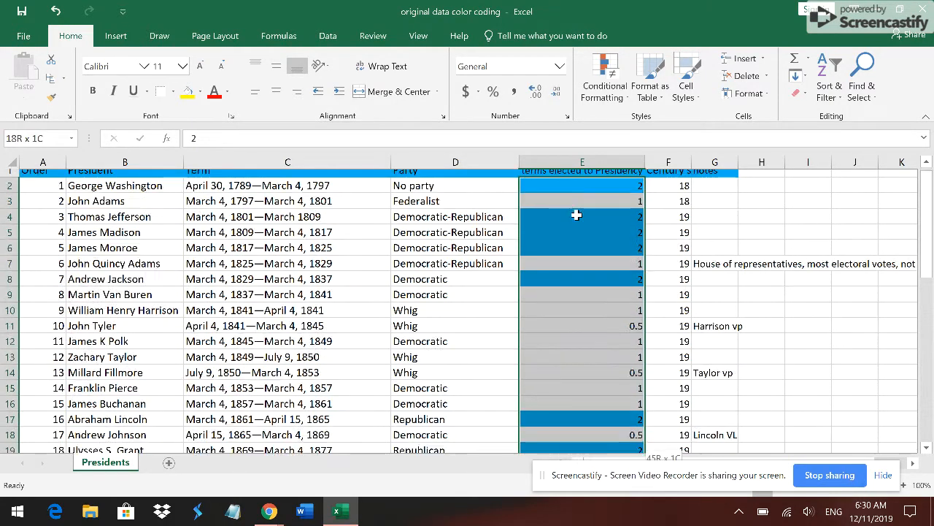
{"action": "key", "text": "shift+Down"}
{"action": "key", "text": "shift+Down"}
{"action": "key", "text": "shift+Down"}
{"action": "key", "text": "shift+Down"}
{"action": "key", "text": "shift+Down"}
{"action": "key", "text": "shift+Down"}
{"action": "key", "text": "shift+Down"}
{"action": "key", "text": "shift+Down"}
{"action": "key", "text": "shift+Down"}
{"action": "key", "text": "shift+Down"}
{"action": "key", "text": "shift+Down"}
{"action": "key", "text": "shift+Down"}
{"action": "key", "text": "shift+Down"}
{"action": "key", "text": "shift+Down"}
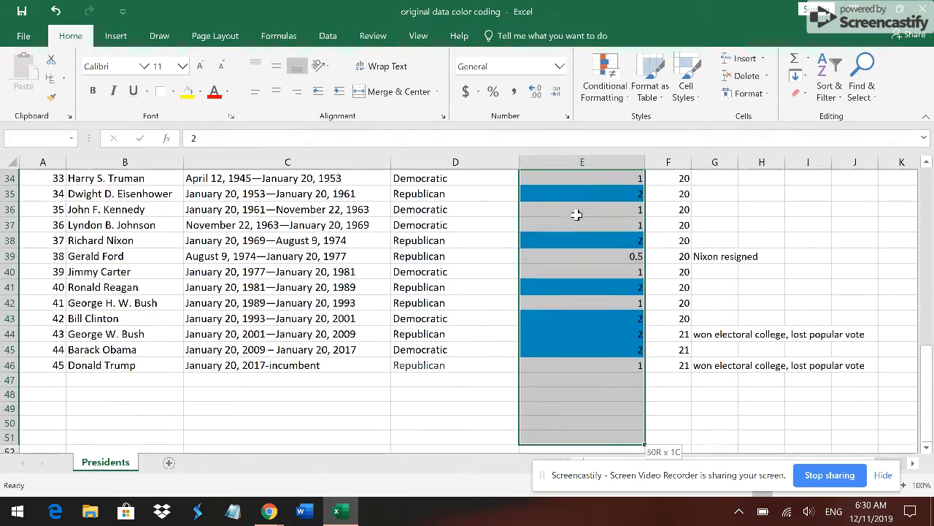
{"action": "key", "text": "shift+Up"}
{"action": "key", "text": "shift+Up"}
{"action": "key", "text": "shift+Up"}
{"action": "key", "text": "shift+Up"}
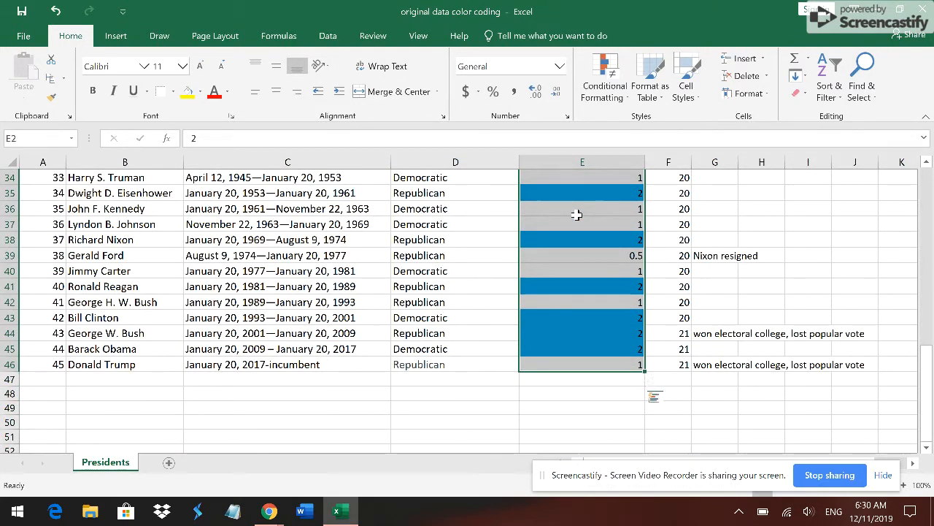
- Add a Text That Contains highlight rule to the selected range for the value 1
{"action": "left_click", "coordinate": [605, 95]}
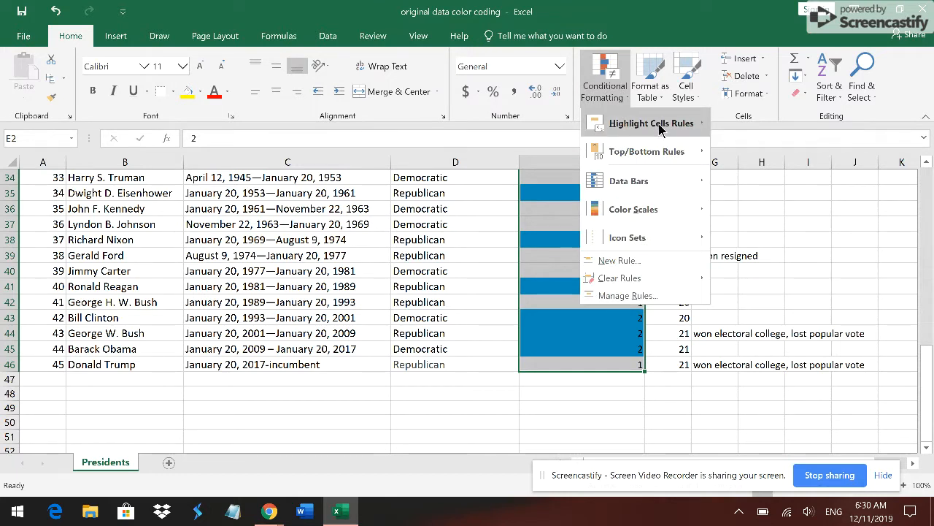
{"action": "mouse_move", "coordinate": [677, 130]}
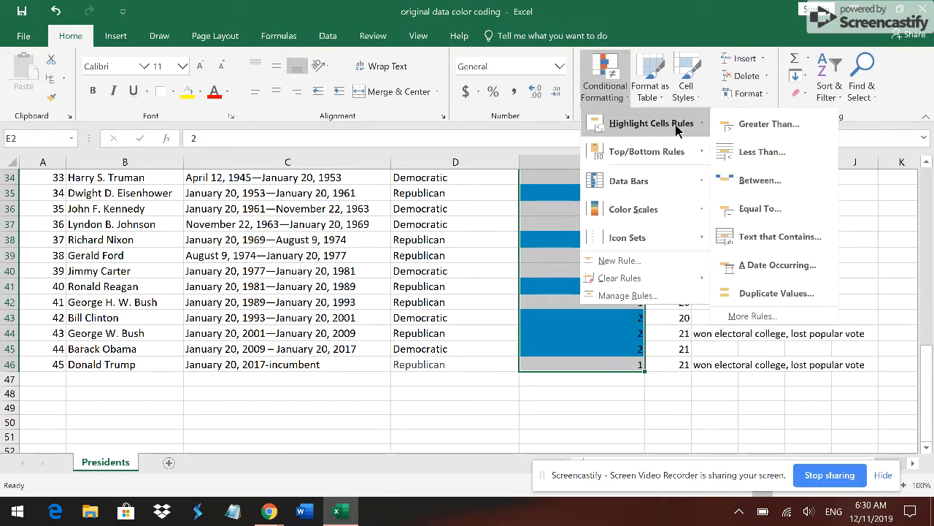
{"action": "left_click", "coordinate": [784, 237]}
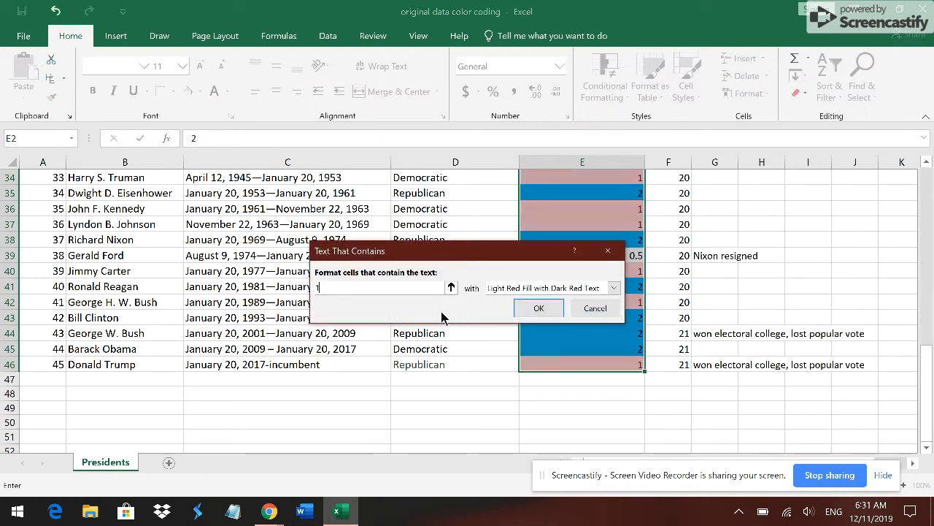
- Give the rule for 1 a custom format with a solid yellow fill and apply it
{"action": "left_click", "coordinate": [612, 288]}
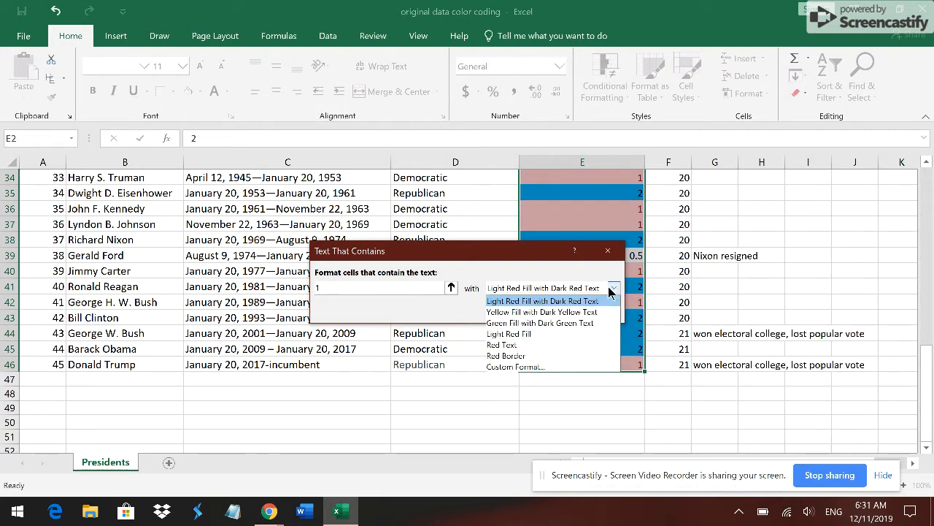
{"action": "left_click", "coordinate": [551, 368]}
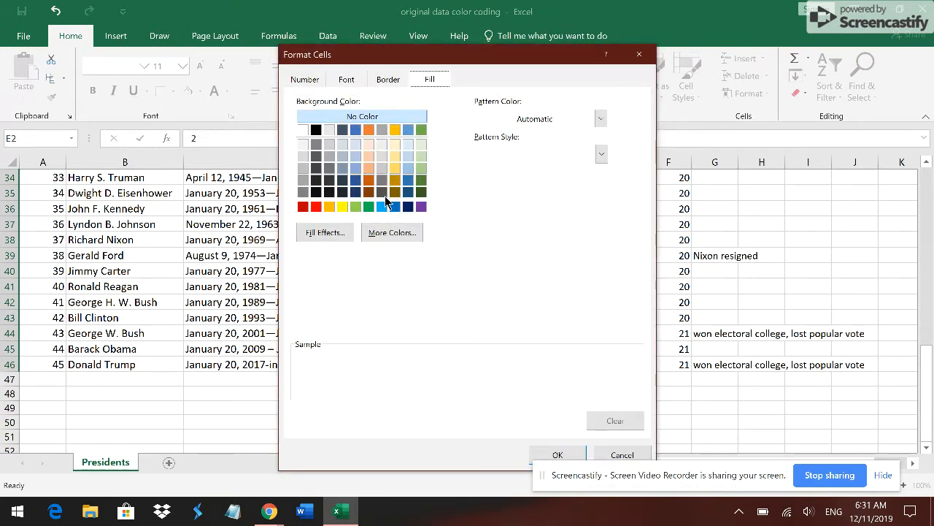
{"action": "left_click", "coordinate": [343, 208]}
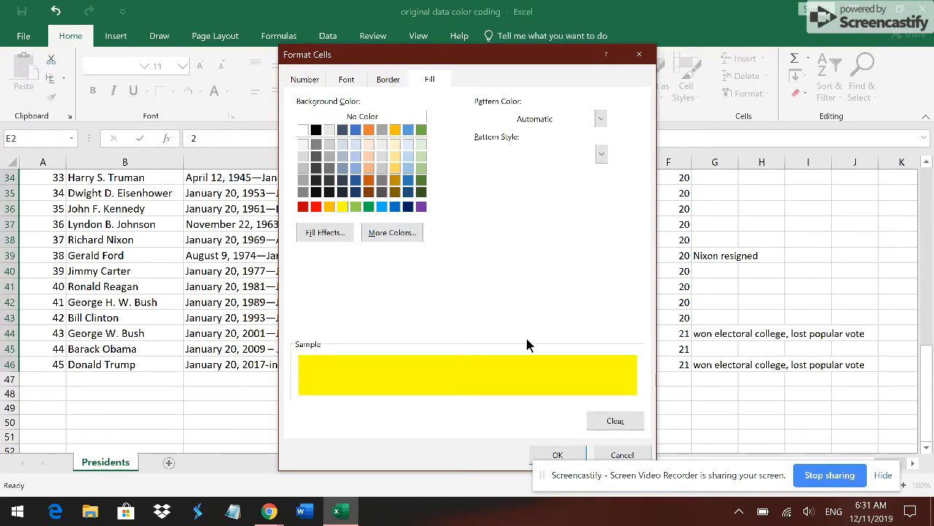
{"action": "left_click", "coordinate": [558, 454]}
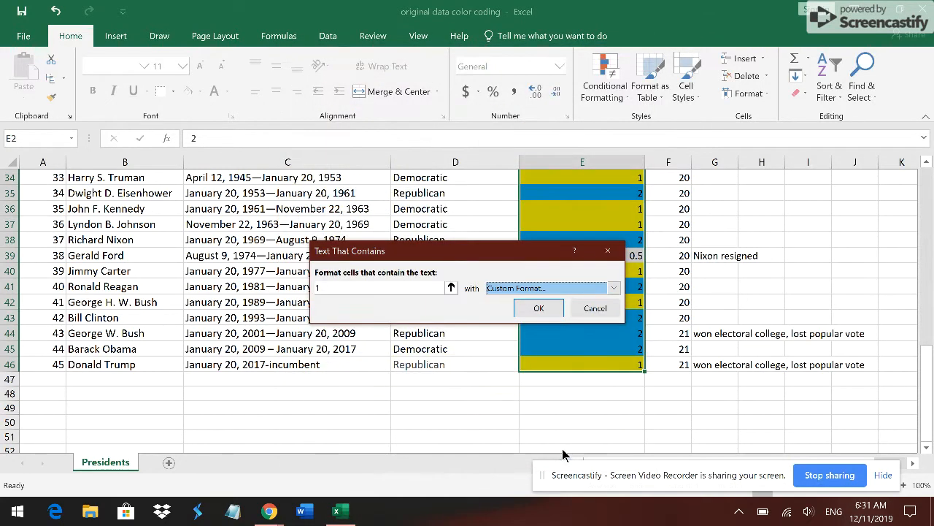
{"action": "left_click", "coordinate": [540, 307]}
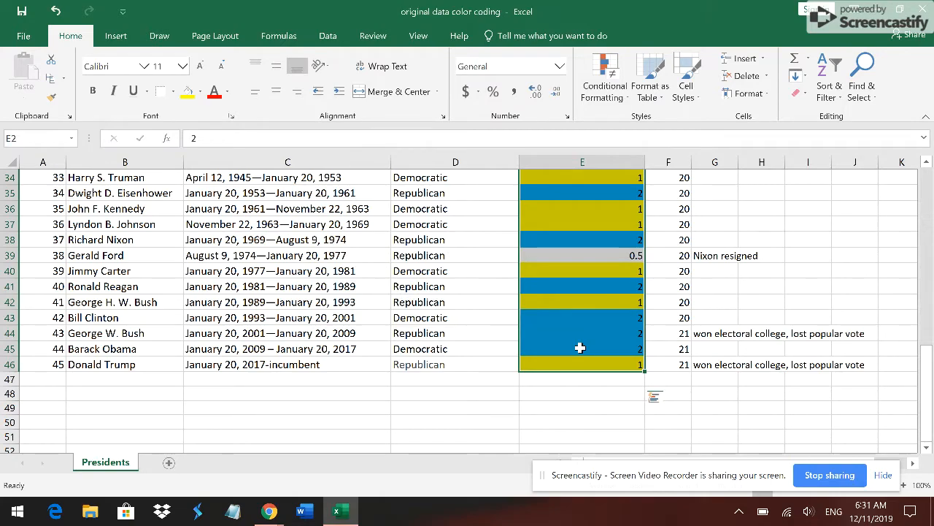
- Look up the terms elected to Presidency column from row 45 to the header and check which cells the yellow highlighting covers
{"action": "left_click", "coordinate": [580, 348]}
{"action": "key", "text": "Up"}
{"action": "key", "text": "Up"}
{"action": "key", "text": "Up"}
{"action": "key", "text": "Up"}
{"action": "key", "text": "Up"}
{"action": "key", "text": "Up"}
{"action": "key", "text": "Up"}
{"action": "key", "text": "Up"}
{"action": "key", "text": "Up"}
{"action": "key", "text": "Up"}
{"action": "key", "text": "Up"}
{"action": "key", "text": "Up"}
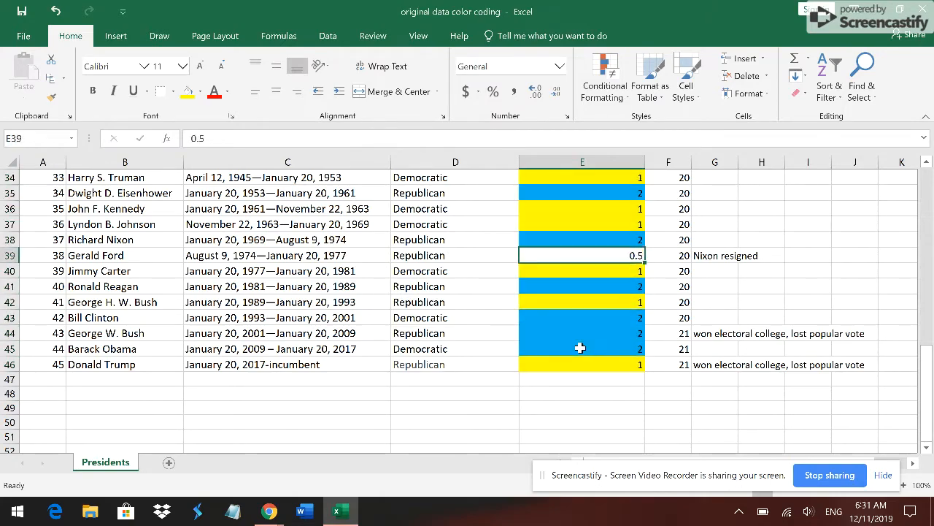
{"action": "key", "text": "Up"}
{"action": "key", "text": "Up"}
{"action": "key", "text": "Up"}
{"action": "key", "text": "Up"}
{"action": "key", "text": "Up"}
{"action": "key", "text": "Up"}
{"action": "key", "text": "Up"}
{"action": "key", "text": "Up"}
{"action": "key", "text": "Up"}
{"action": "key", "text": "Up"}
{"action": "key", "text": "Up"}
{"action": "key", "text": "Up"}
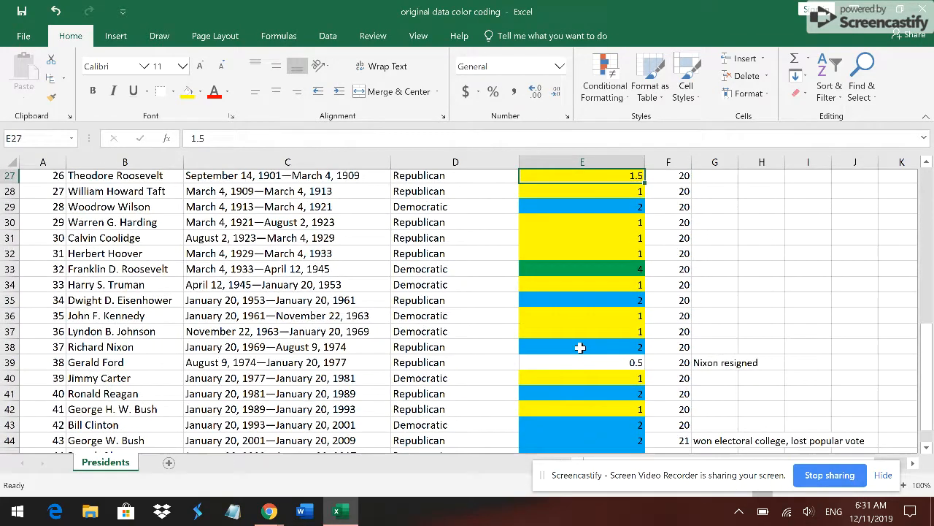
{"action": "key", "text": "Up"}
{"action": "key", "text": "Up"}
{"action": "key", "text": "Up"}
{"action": "key", "text": "Up"}
{"action": "key", "text": "Up"}
{"action": "key", "text": "Up"}
{"action": "key", "text": "Up"}
{"action": "key", "text": "Up"}
{"action": "key", "text": "Up"}
{"action": "key", "text": "Up"}
{"action": "key", "text": "Up"}
{"action": "key", "text": "Up"}
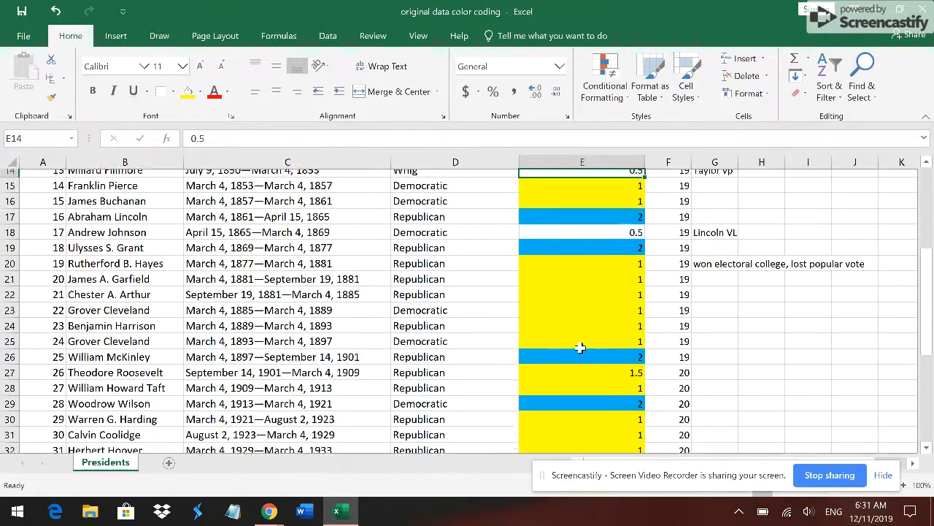
{"action": "key", "text": "Up"}
{"action": "key", "text": "Up"}
{"action": "key", "text": "Up"}
{"action": "key", "text": "Up"}
{"action": "key", "text": "Up"}
{"action": "key", "text": "Up"}
{"action": "key", "text": "Up"}
{"action": "key", "text": "Up"}
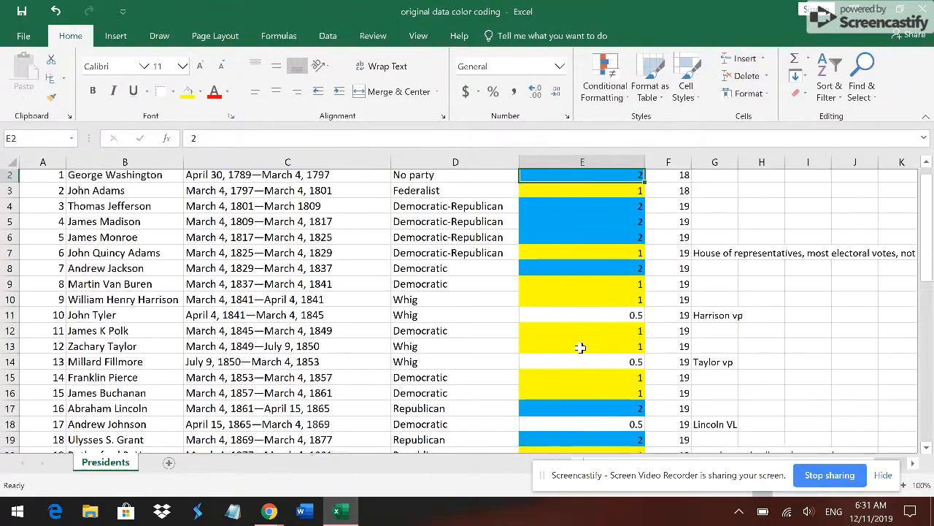
{"action": "key", "text": "Down"}
{"action": "key", "text": "Down"}
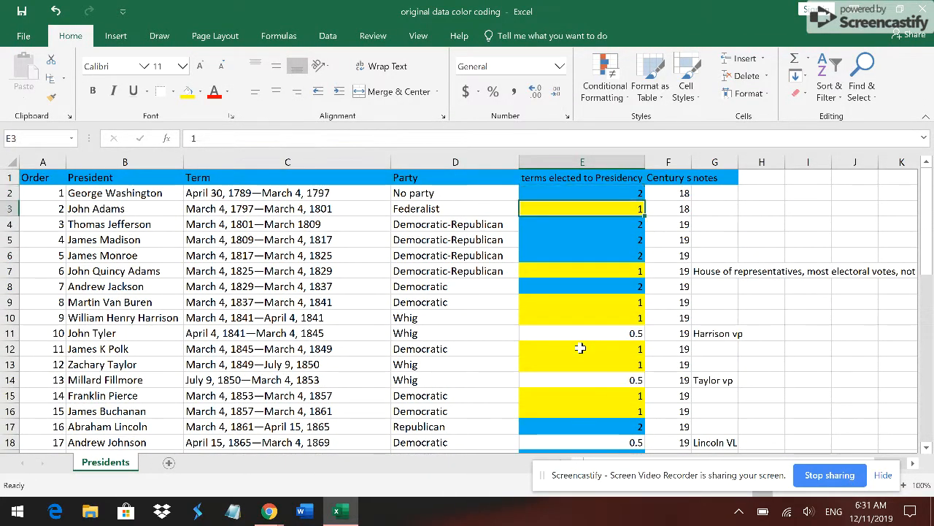
- Select the range E2:E46 in the terms elected to Presidency column for another highlight rule
{"action": "key", "text": "Up"}
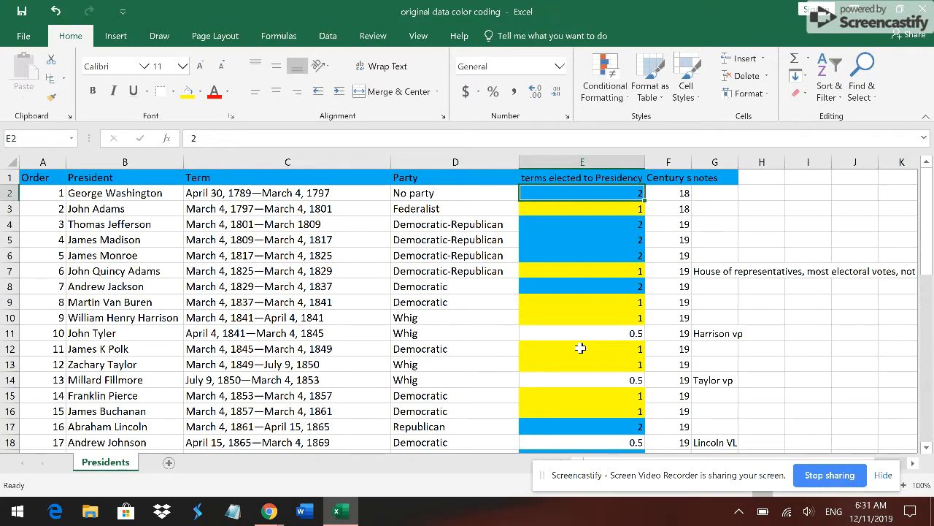
{"action": "key", "text": "shift+Down"}
{"action": "key", "text": "shift+Down"}
{"action": "key", "text": "shift+Down"}
{"action": "key", "text": "shift+Down"}
{"action": "key", "text": "shift+Down"}
{"action": "key", "text": "shift+Down"}
{"action": "key", "text": "shift+Down"}
{"action": "key", "text": "shift+Down"}
{"action": "key", "text": "shift+Down"}
{"action": "key", "text": "shift+Down"}
{"action": "key", "text": "shift+Down"}
{"action": "key", "text": "shift+Down"}
{"action": "key", "text": "shift+Down"}
{"action": "key", "text": "shift+Down"}
{"action": "key", "text": "shift+Down"}
{"action": "key", "text": "shift+Down"}
{"action": "key", "text": "shift+Down"}
{"action": "key", "text": "shift+Down"}
{"action": "key", "text": "shift+Down"}
{"action": "key", "text": "shift+Down"}
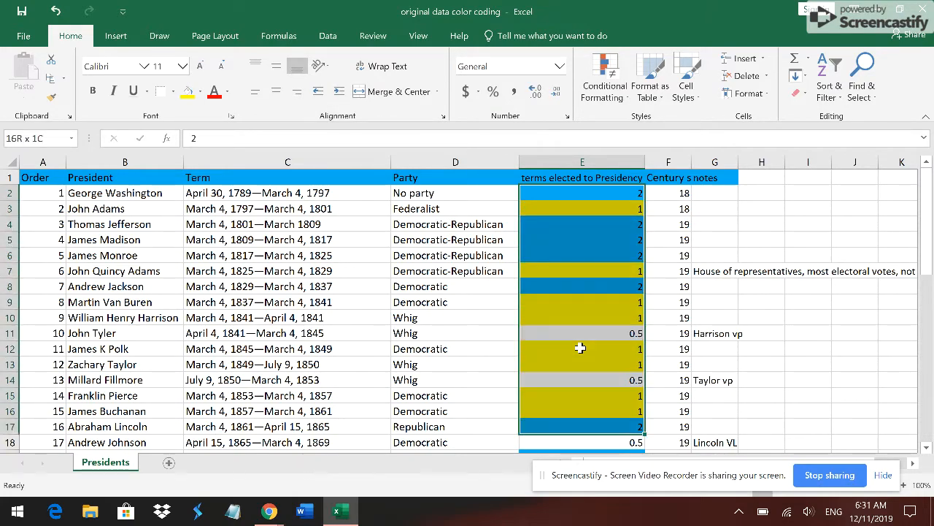
{"action": "key", "text": "shift+Down"}
{"action": "key", "text": "shift+Down"}
{"action": "key", "text": "shift+Down"}
{"action": "key", "text": "shift+Down"}
{"action": "key", "text": "shift+Down"}
{"action": "key", "text": "shift+Down"}
{"action": "key", "text": "shift+Down"}
{"action": "key", "text": "shift+Down"}
{"action": "key", "text": "shift+Down"}
{"action": "key", "text": "shift+Down"}
{"action": "key", "text": "shift+Down"}
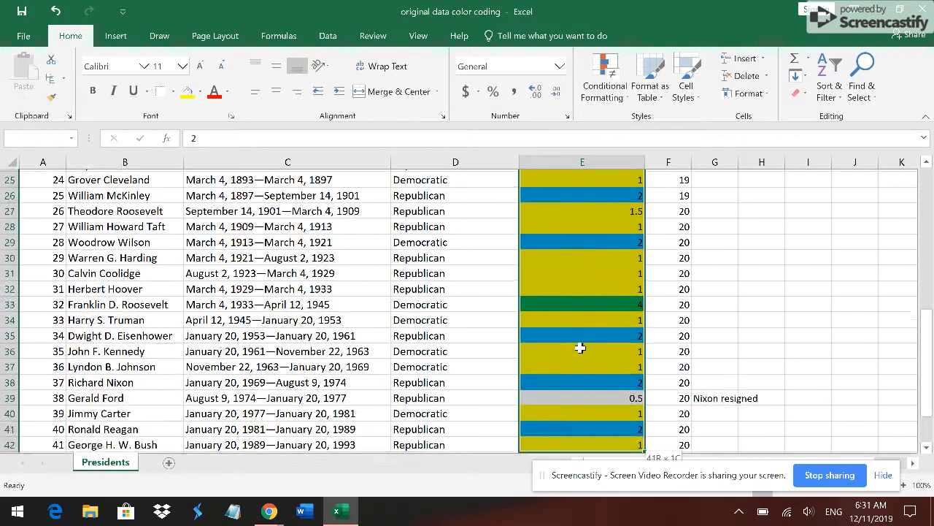
{"action": "key", "text": "shift+Down"}
{"action": "key", "text": "shift+Down"}
{"action": "key", "text": "shift+Up"}
{"action": "key", "text": "shift+Up"}
{"action": "key", "text": "shift+Up"}
{"action": "key", "text": "shift+Up"}
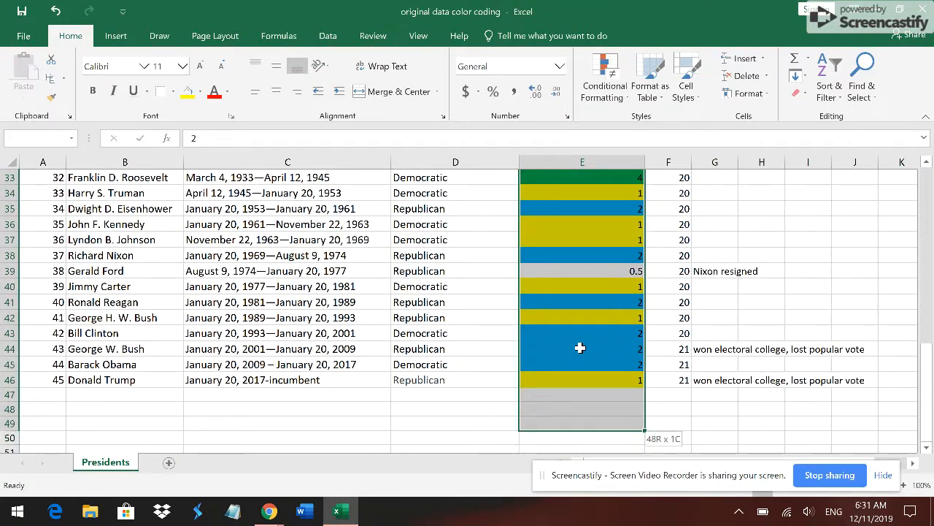
- Add another Text That Contains highlight rule to the selected range for the value 1
{"action": "left_click", "coordinate": [604, 86]}
{"action": "mouse_move", "coordinate": [622, 128]}
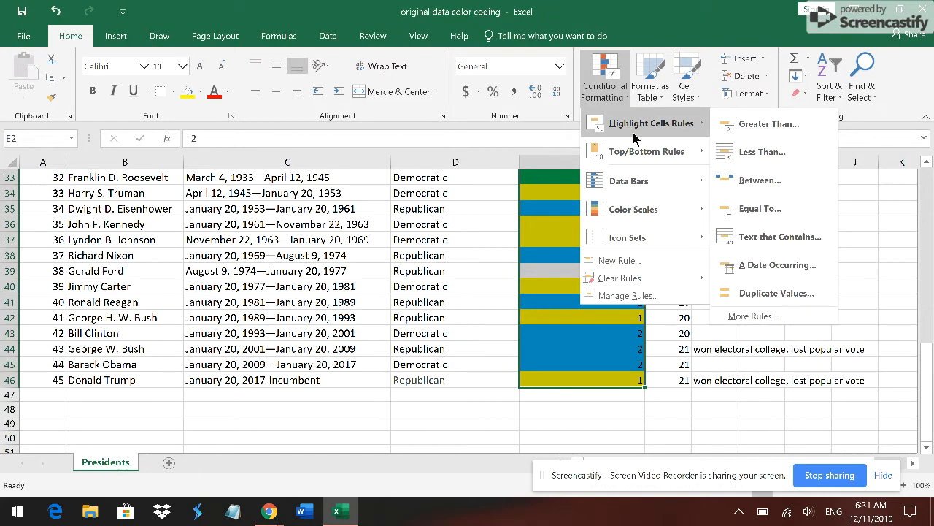
{"action": "left_click", "coordinate": [778, 238]}
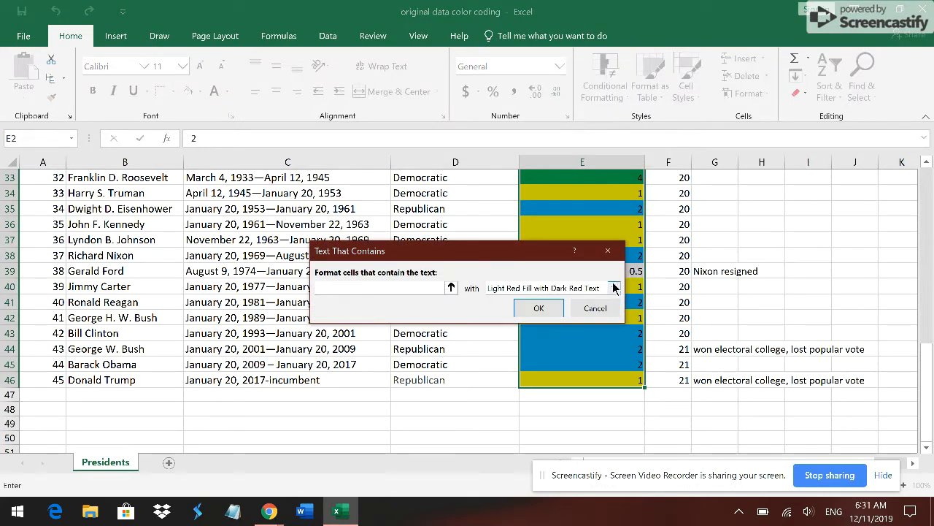
{"action": "type", "text": "1"}
- Give the new rule for 1 a custom format with a solid red fill and apply it
{"action": "left_click", "coordinate": [613, 287]}
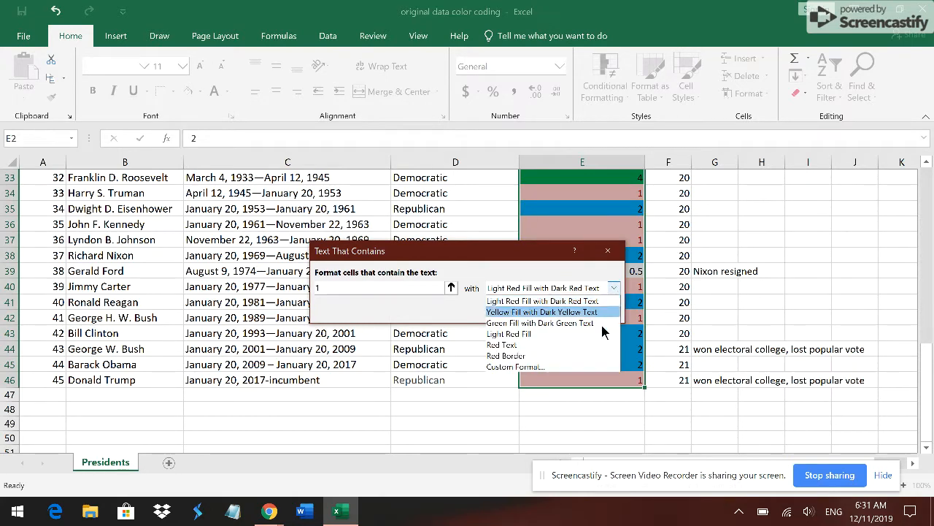
{"action": "left_click", "coordinate": [580, 367]}
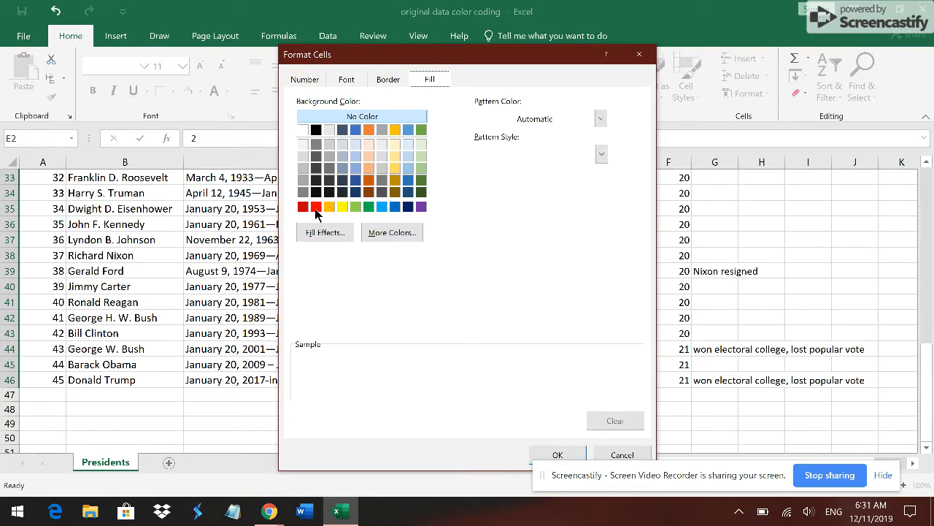
{"action": "left_click", "coordinate": [316, 208]}
{"action": "left_click", "coordinate": [555, 454]}
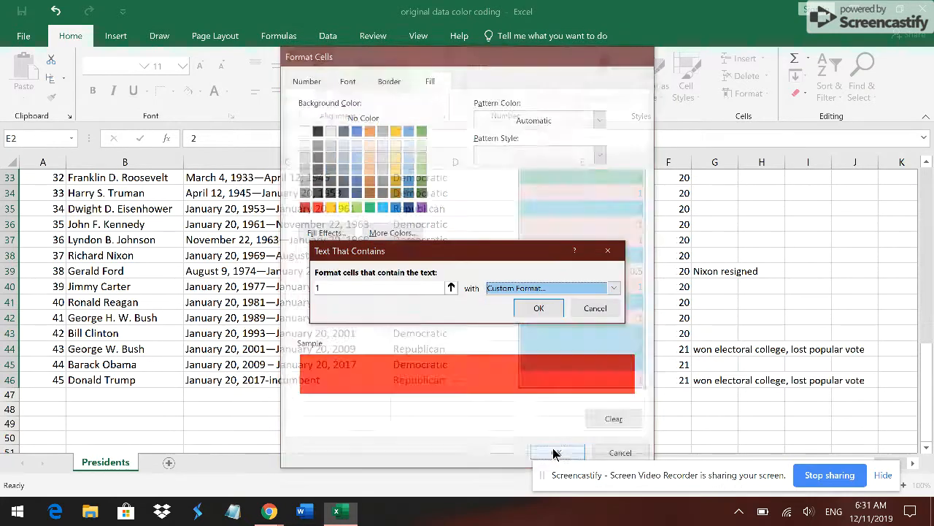
{"action": "left_click", "coordinate": [551, 310]}
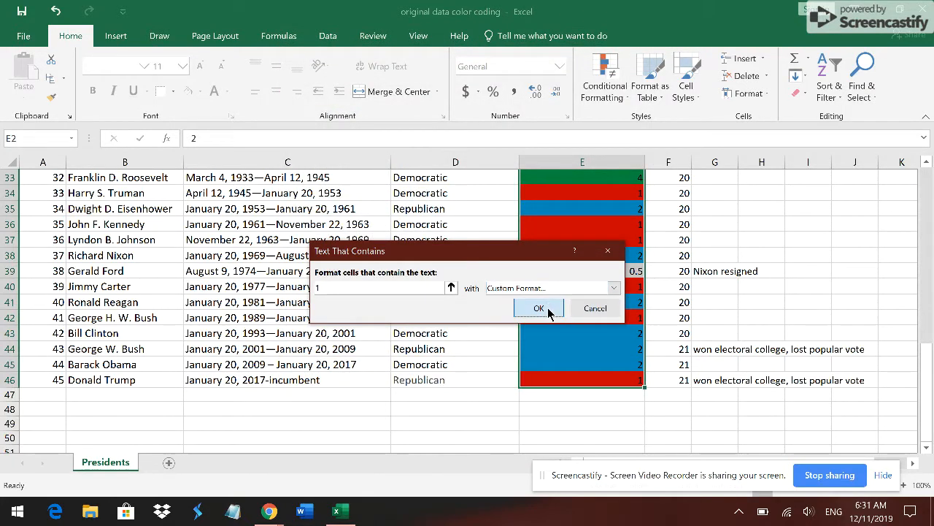
- Look up the terms elected to Presidency column to its first rows and check the cells highlighted in red
{"action": "left_click", "coordinate": [582, 350]}
{"action": "key", "text": "Up"}
{"action": "key", "text": "Up"}
{"action": "key", "text": "Up"}
{"action": "key", "text": "Up"}
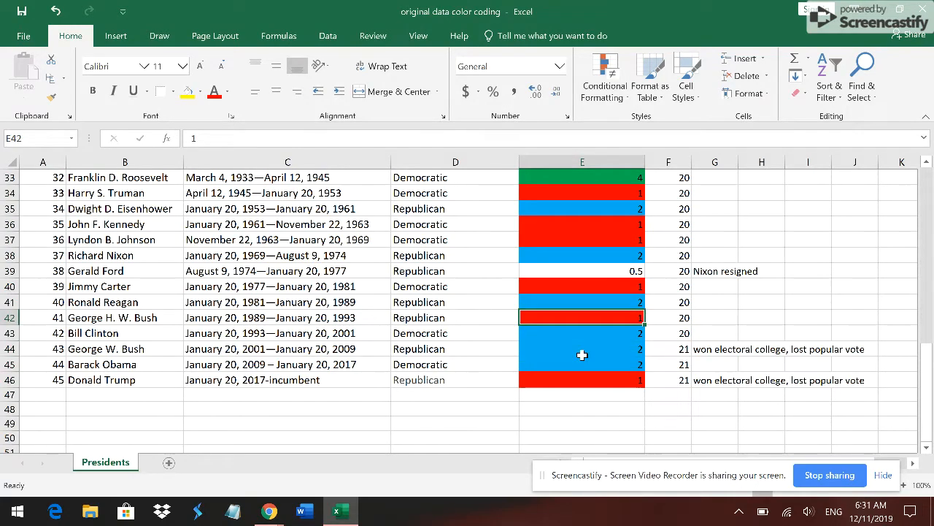
{"action": "key", "text": "Up"}
{"action": "key", "text": "Up"}
{"action": "key", "text": "Up"}
{"action": "key", "text": "Up"}
{"action": "key", "text": "Up"}
{"action": "key", "text": "Up"}
{"action": "key", "text": "Up"}
{"action": "key", "text": "Up"}
{"action": "key", "text": "Up"}
{"action": "key", "text": "Up"}
{"action": "key", "text": "Up"}
{"action": "key", "text": "Up"}
{"action": "key", "text": "Up"}
{"action": "key", "text": "Up"}
{"action": "key", "text": "Up"}
{"action": "key", "text": "Up"}
{"action": "key", "text": "Up"}
{"action": "key", "text": "Up"}
{"action": "key", "text": "Up"}
{"action": "key", "text": "Up"}
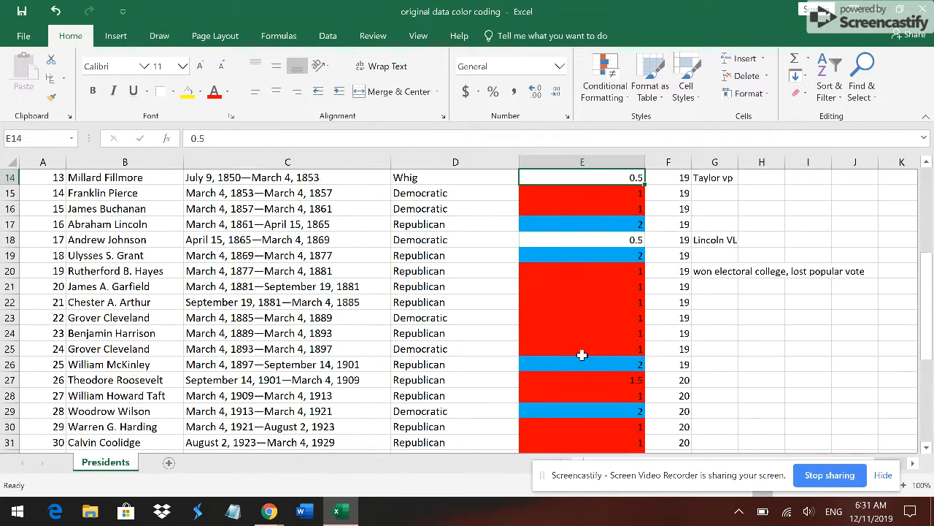
{"action": "key", "text": "Down"}
{"action": "key", "text": "Down"}
{"action": "key", "text": "Down"}
{"action": "key", "text": "Down"}
{"action": "key", "text": "Down"}
{"action": "key", "text": "Down"}
{"action": "key", "text": "Down"}
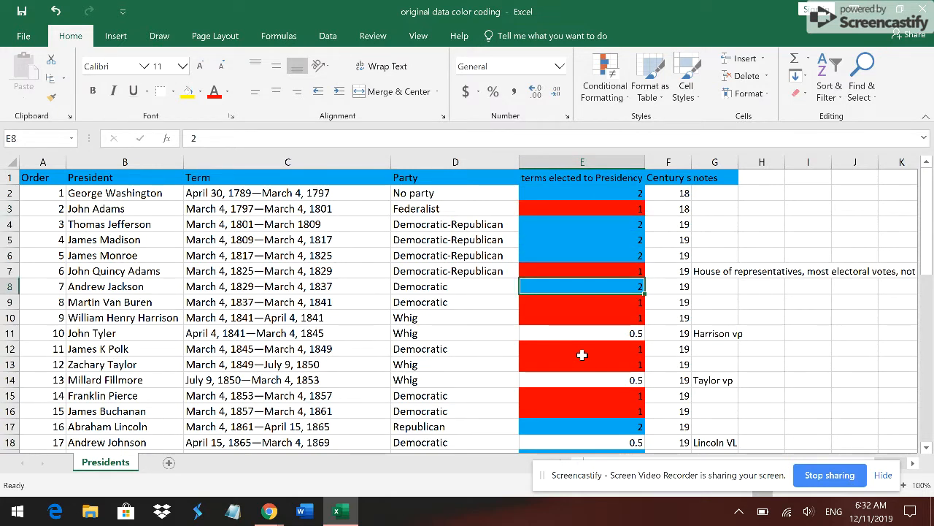
{"action": "key", "text": "Up"}
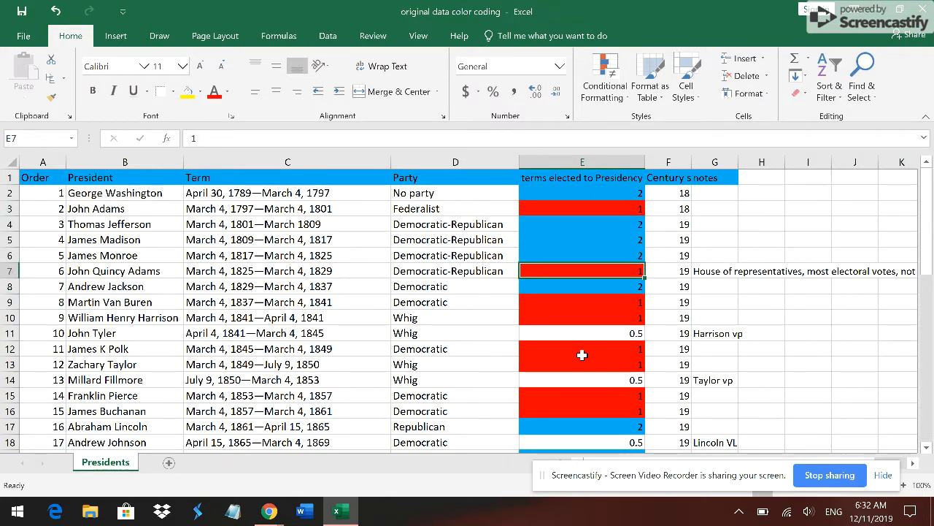
- Go down the terms elected to Presidency column from row 8 to row 24 and compare the red, blue and unfilled cells
{"action": "key", "text": "Down"}
{"action": "key", "text": "Down"}
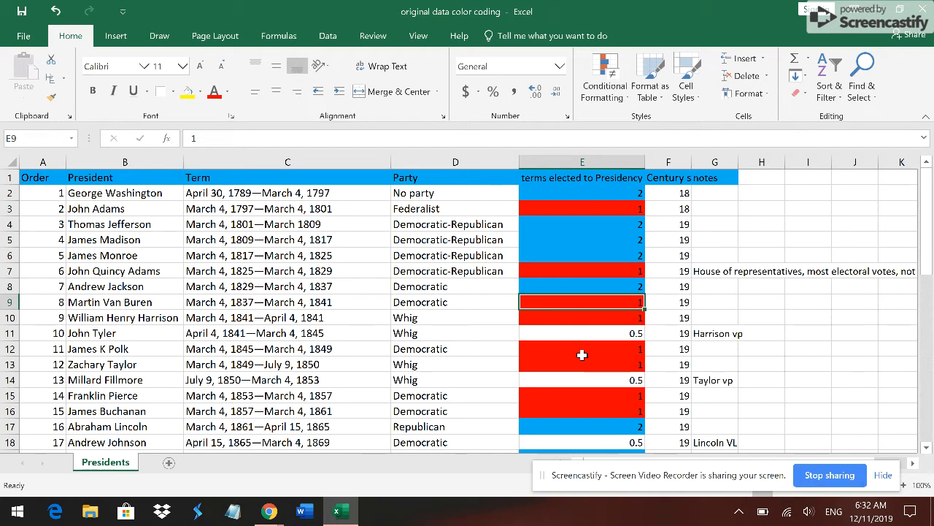
{"action": "key", "text": "Down"}
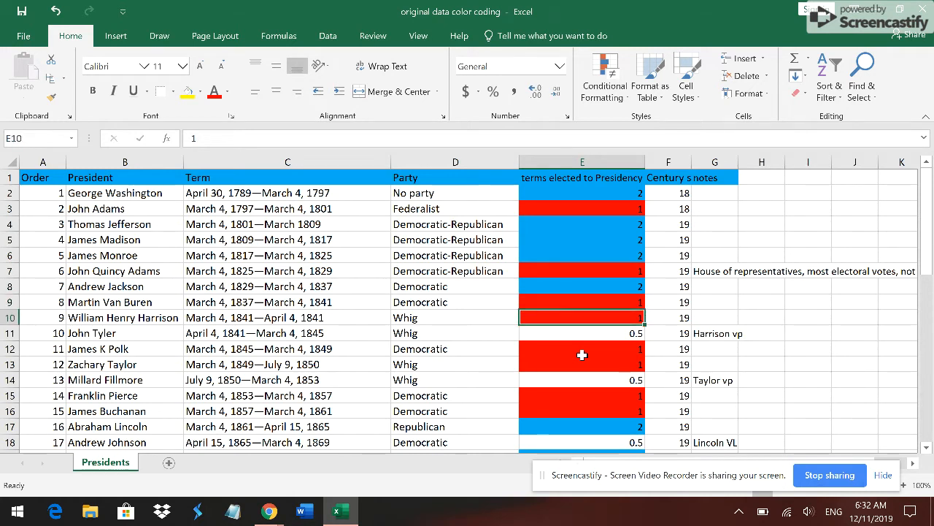
{"action": "key", "text": "Down"}
{"action": "key", "text": "Down"}
{"action": "key", "text": "Down"}
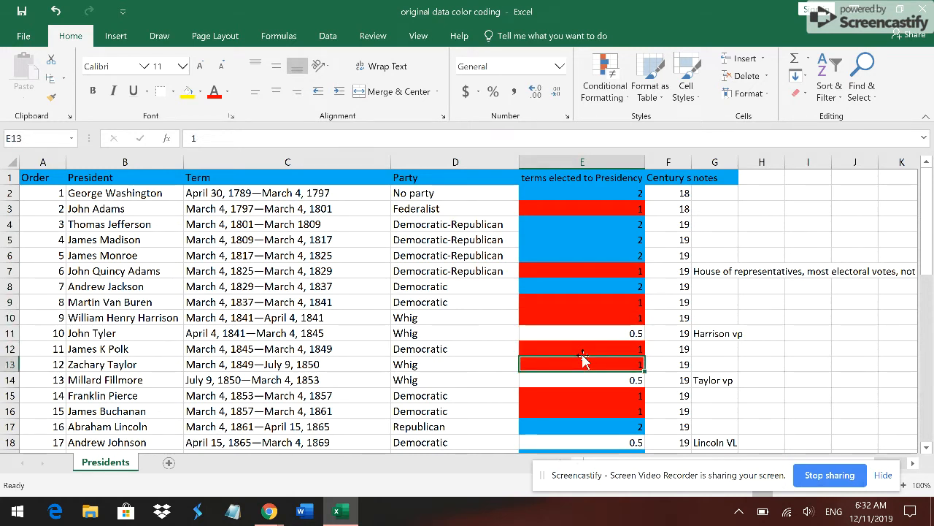
{"action": "key", "text": "alt"}
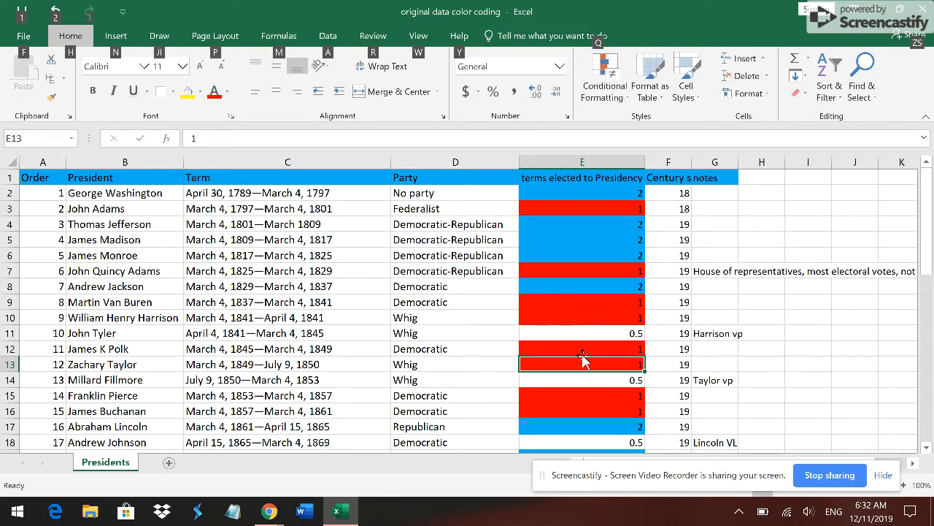
{"action": "key", "text": "Up"}
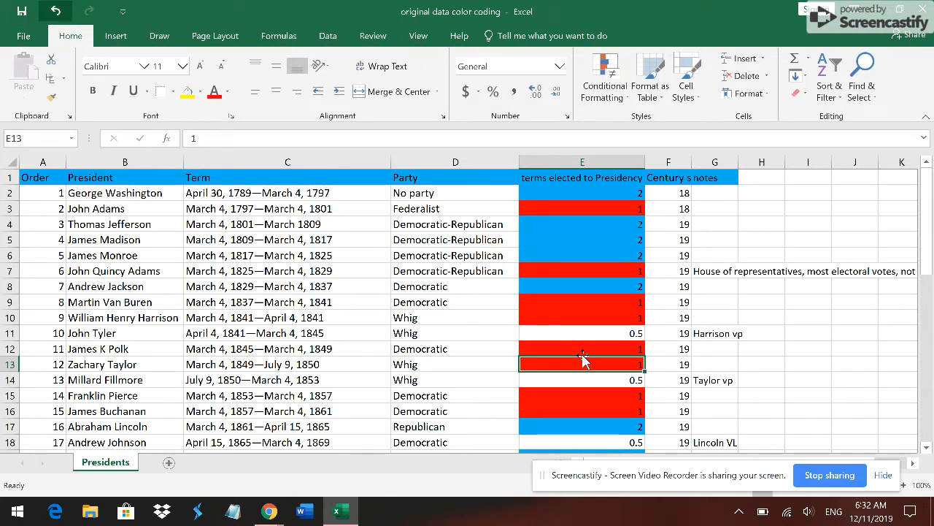
{"action": "left_click", "coordinate": [586, 350]}
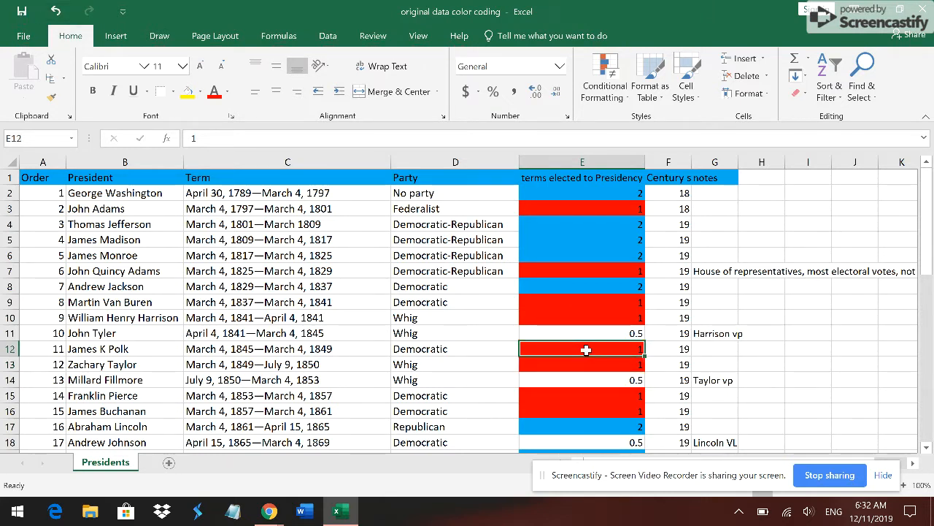
{"action": "key", "text": "Down"}
{"action": "key", "text": "Down"}
{"action": "key", "text": "Down"}
{"action": "key", "text": "Down"}
{"action": "key", "text": "Down"}
{"action": "key", "text": "Down"}
{"action": "key", "text": "Down"}
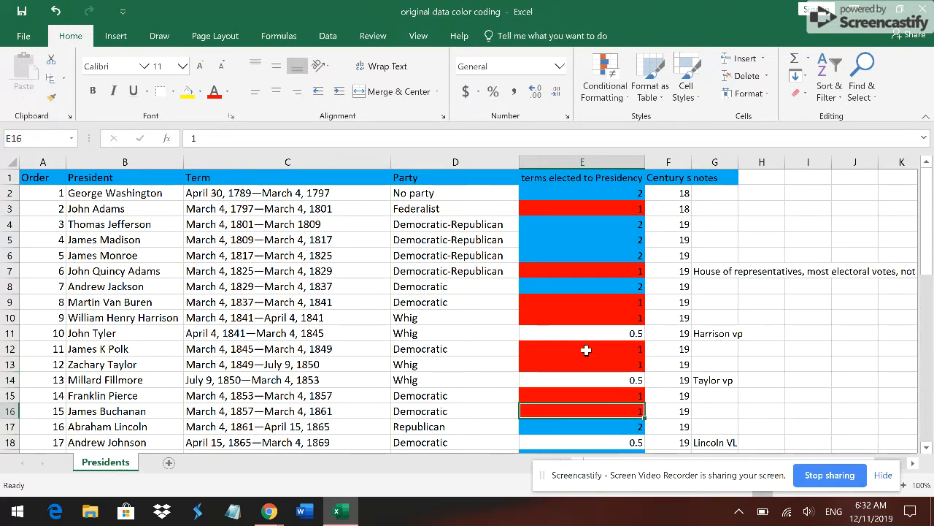
{"action": "key", "text": "Down"}
{"action": "key", "text": "Down"}
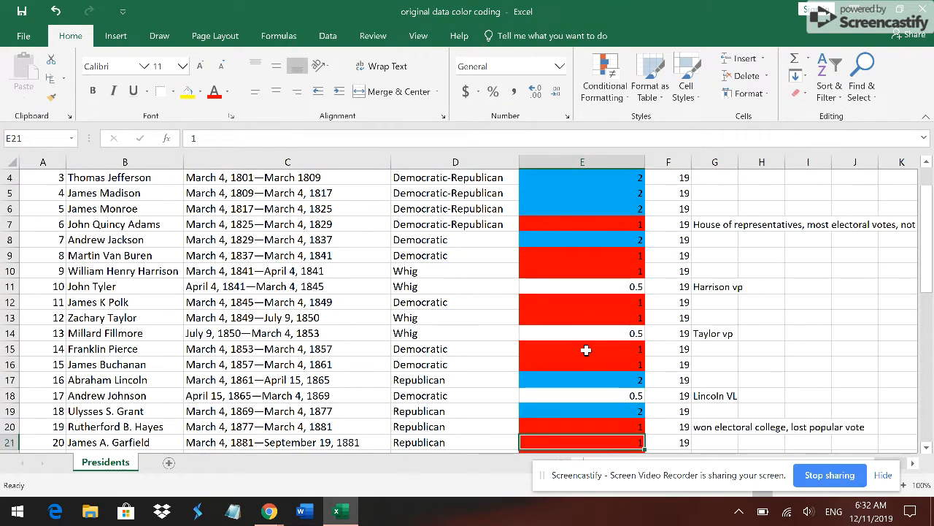
{"action": "key", "text": "Down"}
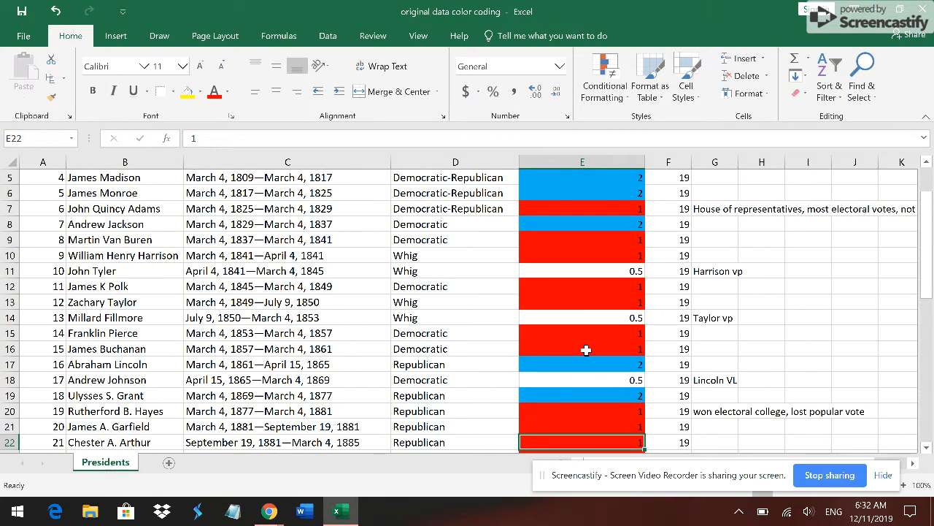
{"action": "key", "text": "Down"}
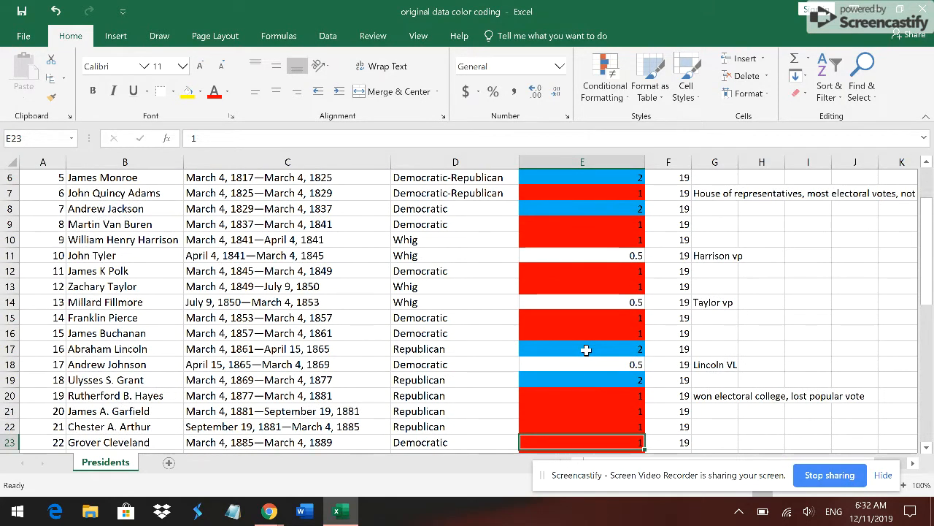
{"action": "key", "text": "Down"}
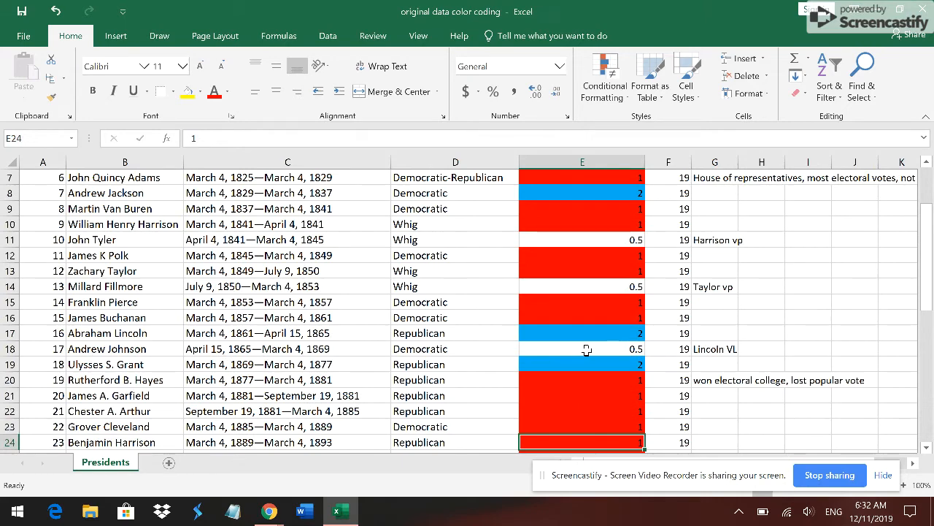
- Compare the fill of the 1.5 cell in row 27 with the cells around it in the terms elected to Presidency column
{"action": "key", "text": "Down"}
{"action": "key", "text": "Down"}
{"action": "key", "text": "Down"}
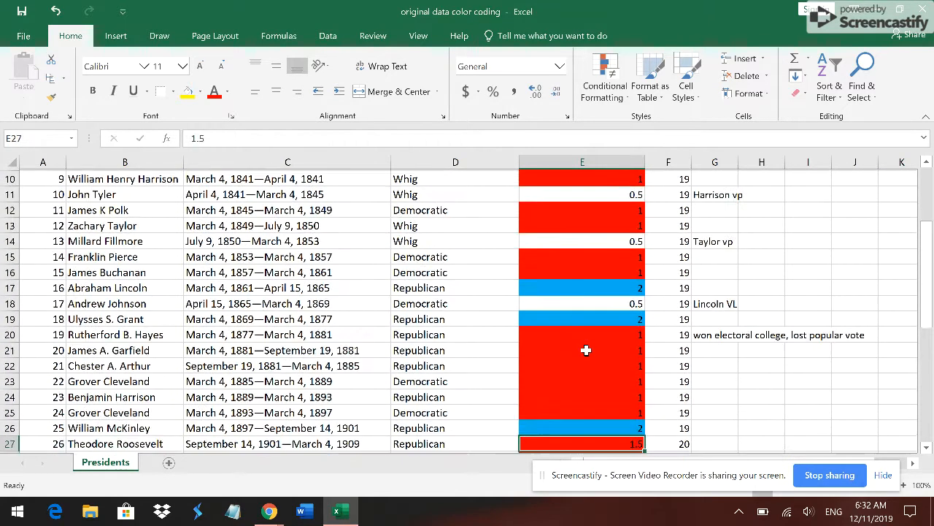
{"action": "key", "text": "Down"}
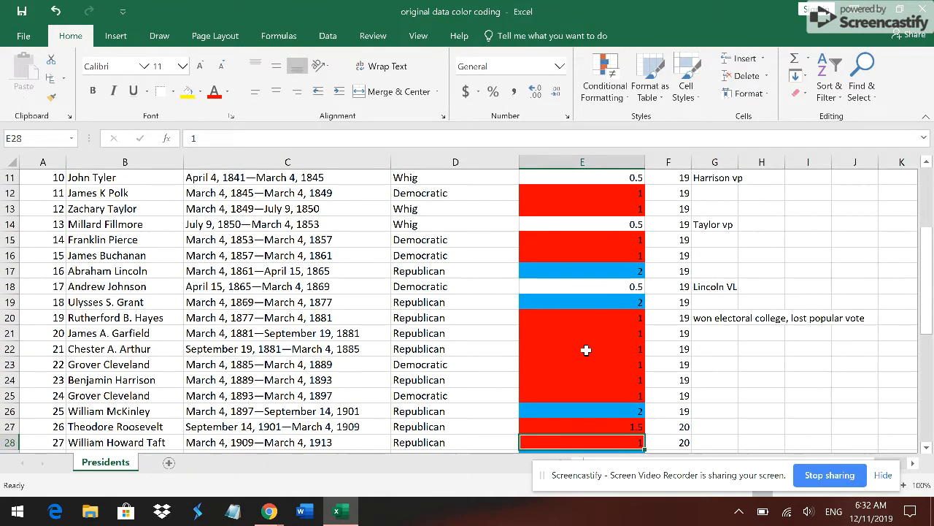
{"action": "key", "text": "Up"}
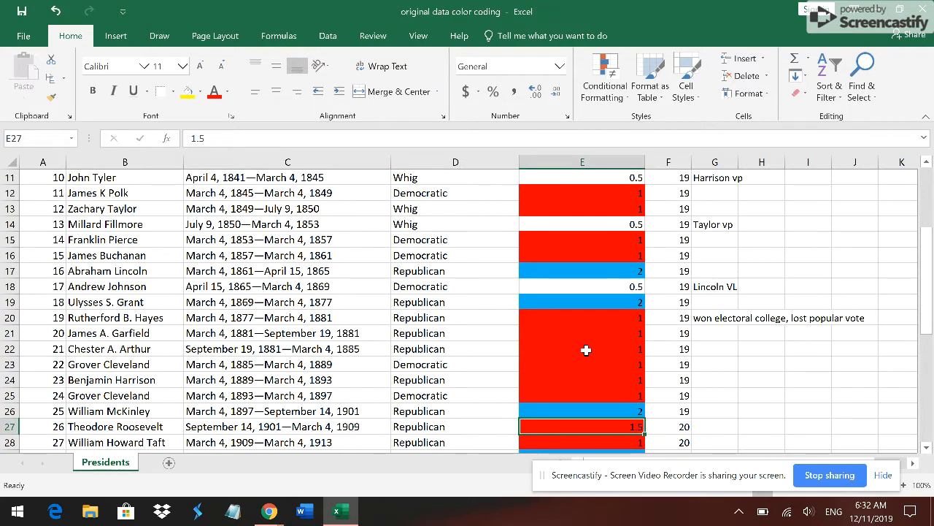
{"action": "key", "text": "Up"}
{"action": "key", "text": "Down"}
{"action": "key", "text": "Down"}
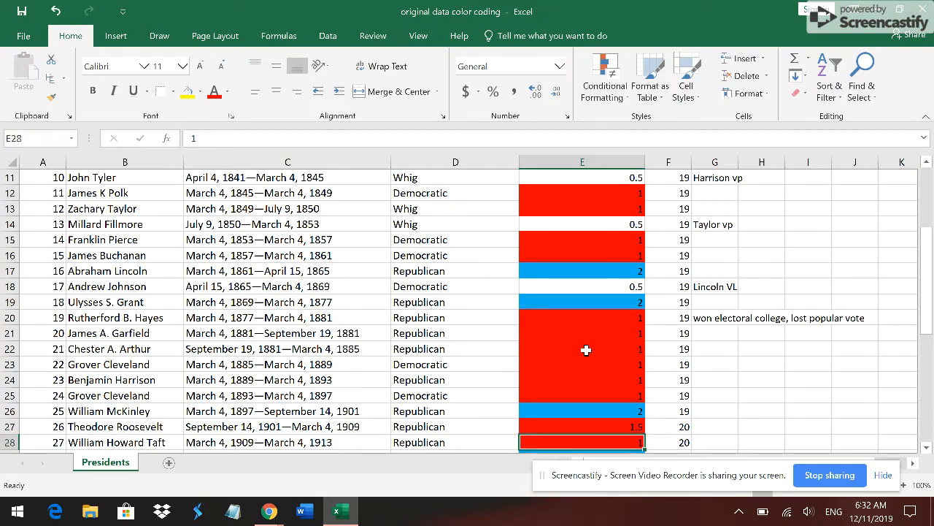
- Go down the terms elected to Presidency column from row 28 past its last entry in row 46, checking each cell's fill
{"action": "key", "text": "Down"}
{"action": "key", "text": "Down"}
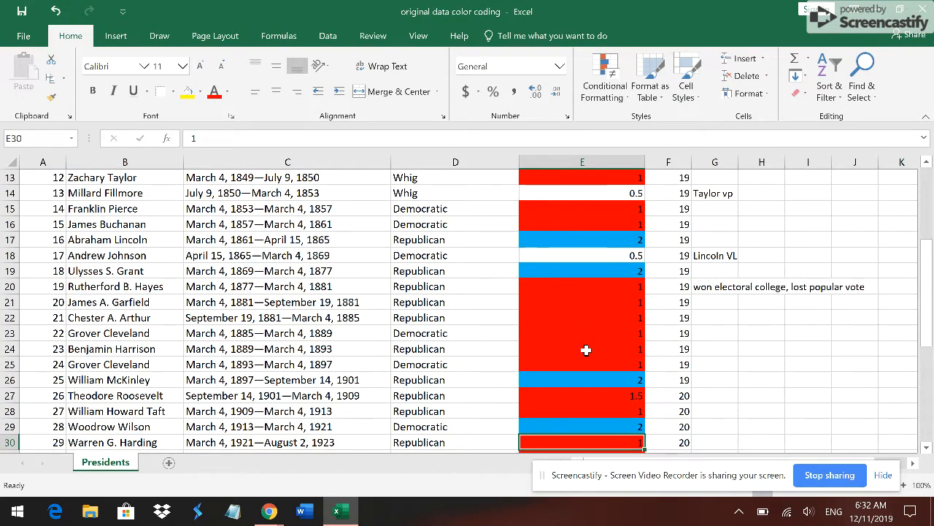
{"action": "key", "text": "Down"}
{"action": "key", "text": "Down"}
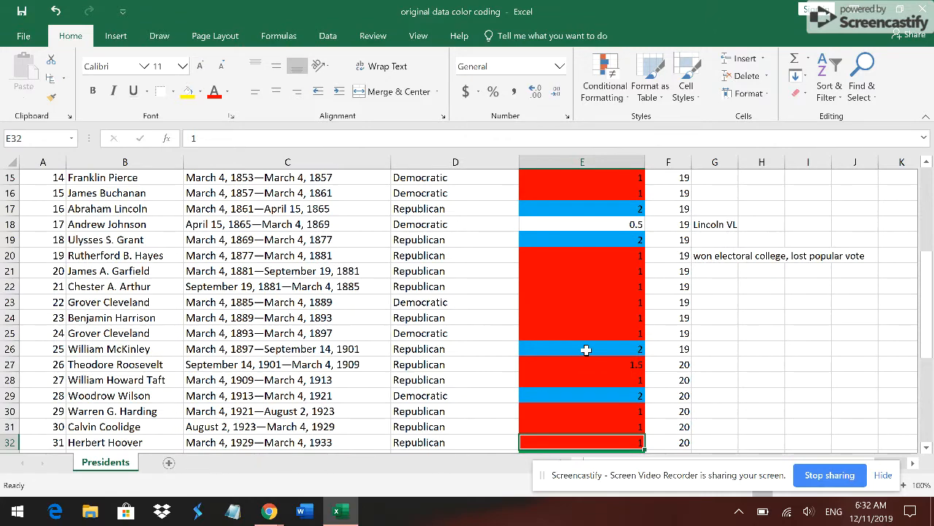
{"action": "key", "text": "Down"}
{"action": "key", "text": "Down"}
{"action": "key", "text": "Down"}
{"action": "key", "text": "alt"}
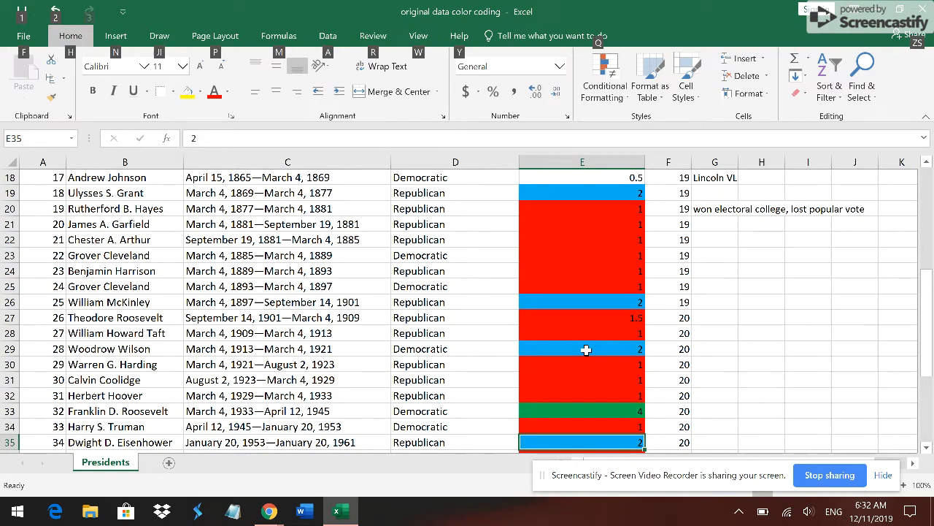
{"action": "key", "text": "Escape"}
{"action": "key", "text": "Up"}
{"action": "key", "text": "Down"}
{"action": "key", "text": "Down"}
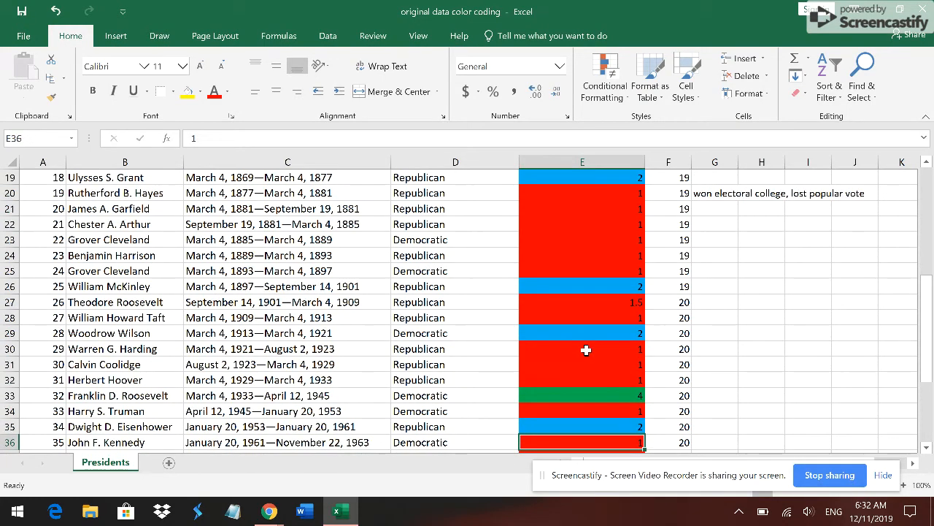
{"action": "key", "text": "Down"}
{"action": "key", "text": "Down"}
{"action": "key", "text": "Down"}
{"action": "key", "text": "Down"}
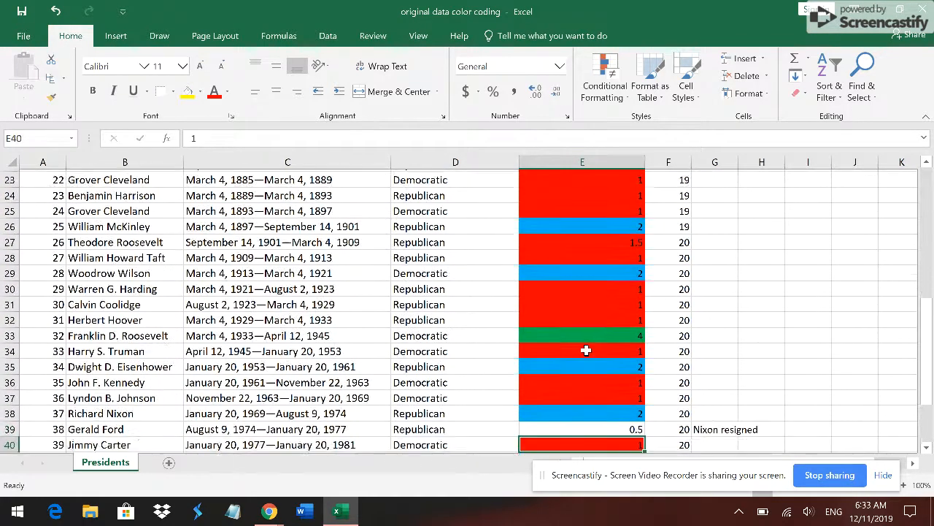
{"action": "key", "text": "Down"}
{"action": "key", "text": "Down"}
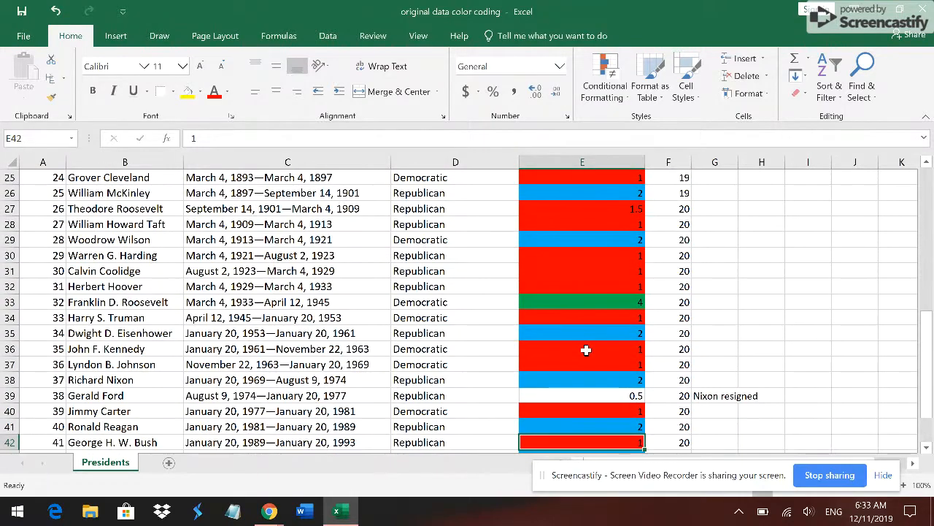
{"action": "key", "text": "Down"}
{"action": "key", "text": "Down"}
{"action": "key", "text": "Down"}
{"action": "key", "text": "Down"}
{"action": "key", "text": "Down"}
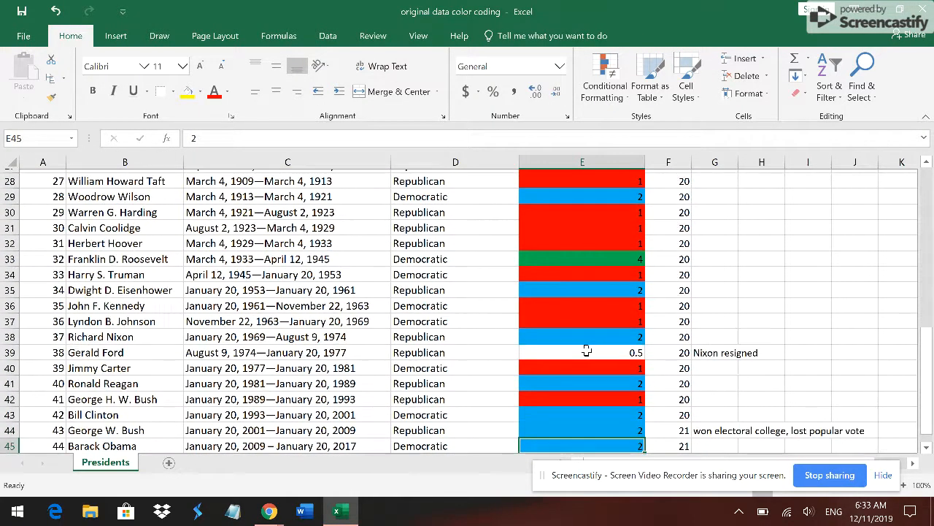
{"action": "key", "text": "alt"}
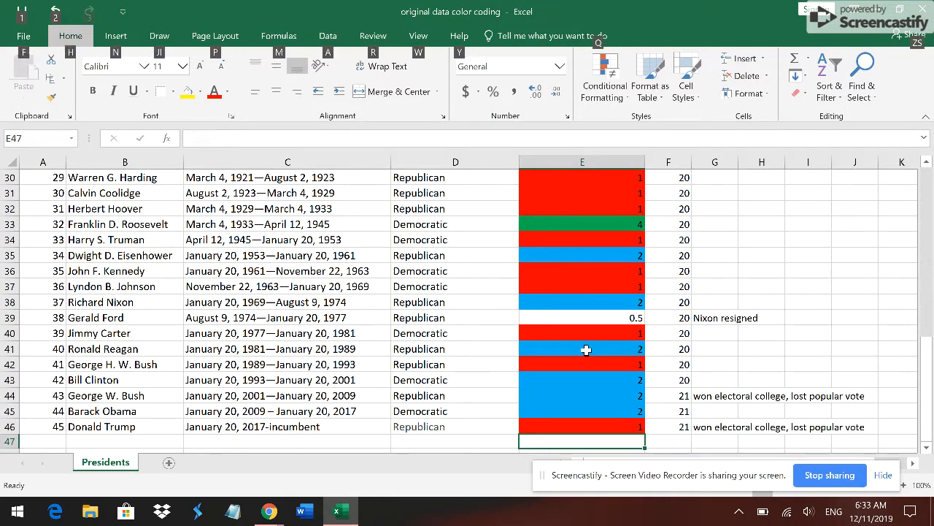
{"action": "key", "text": "Up"}
{"action": "key", "text": "Escape"}
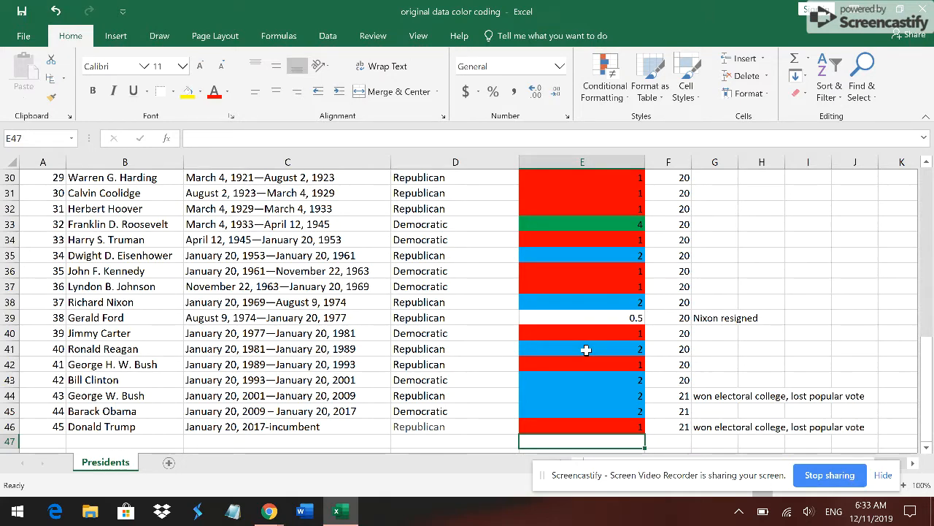
- Select the terms elected to Presidency values from E2 down to E46
{"action": "key", "text": "Up"}
{"action": "key", "text": "Up"}
{"action": "key", "text": "Up"}
{"action": "key", "text": "Up"}
{"action": "key", "text": "Up"}
{"action": "key", "text": "Up"}
{"action": "key", "text": "Up"}
{"action": "key", "text": "Up"}
{"action": "key", "text": "Up"}
{"action": "key", "text": "Up"}
{"action": "key", "text": "Up"}
{"action": "key", "text": "Up"}
{"action": "key", "text": "Up"}
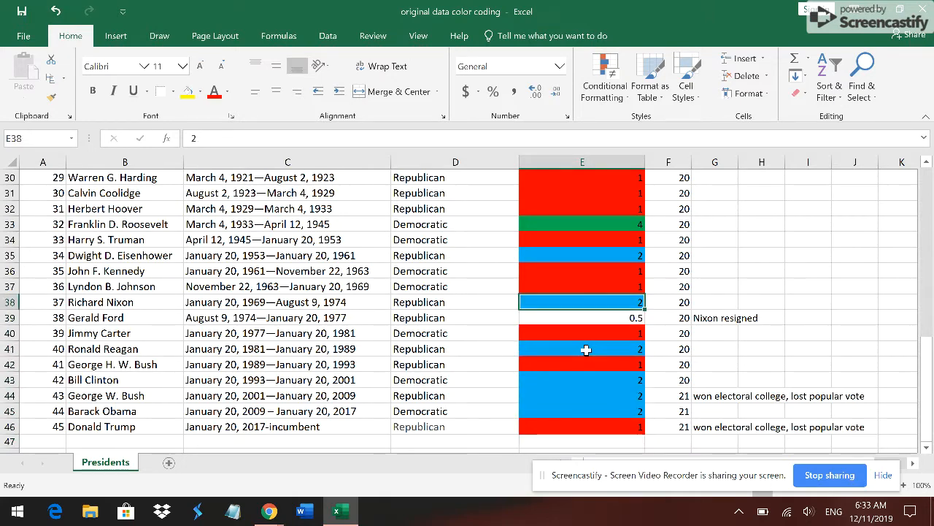
{"action": "key", "text": "Up"}
{"action": "key", "text": "Up"}
{"action": "key", "text": "Up"}
{"action": "key", "text": "Up"}
{"action": "key", "text": "Up"}
{"action": "key", "text": "Up"}
{"action": "key", "text": "Up"}
{"action": "key", "text": "Up"}
{"action": "key", "text": "Up"}
{"action": "key", "text": "Up"}
{"action": "key", "text": "Up"}
{"action": "key", "text": "Up"}
{"action": "key", "text": "Up"}
{"action": "key", "text": "Up"}
{"action": "key", "text": "Up"}
{"action": "key", "text": "Up"}
{"action": "key", "text": "Up"}
{"action": "key", "text": "Up"}
{"action": "key", "text": "Up"}
{"action": "key", "text": "Up"}
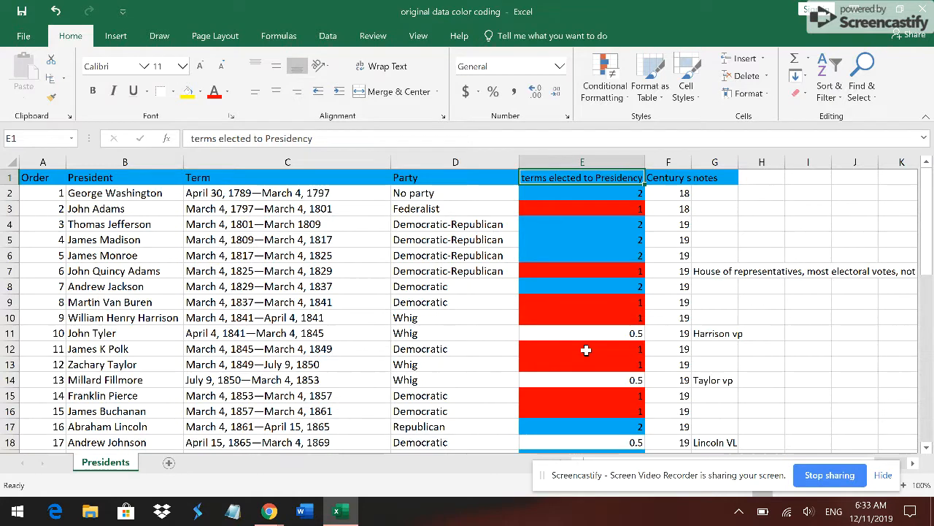
{"action": "key", "text": "Down"}
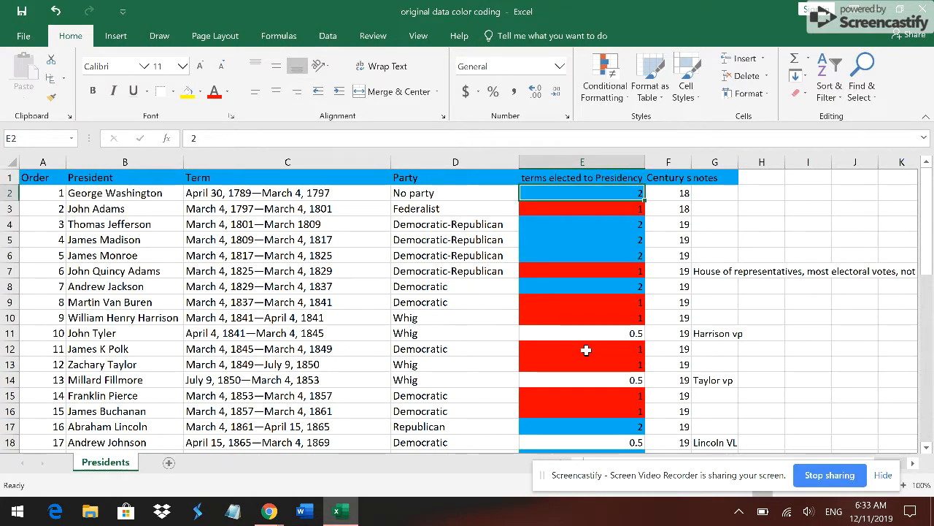
{"action": "key", "text": "shift+Down"}
{"action": "key", "text": "shift+Down"}
{"action": "key", "text": "shift+Down"}
{"action": "key", "text": "shift+Down"}
{"action": "key", "text": "shift+Down"}
{"action": "key", "text": "shift+Down"}
{"action": "key", "text": "shift+Down"}
{"action": "key", "text": "shift+Down"}
{"action": "key", "text": "shift+Down"}
{"action": "key", "text": "shift+Down"}
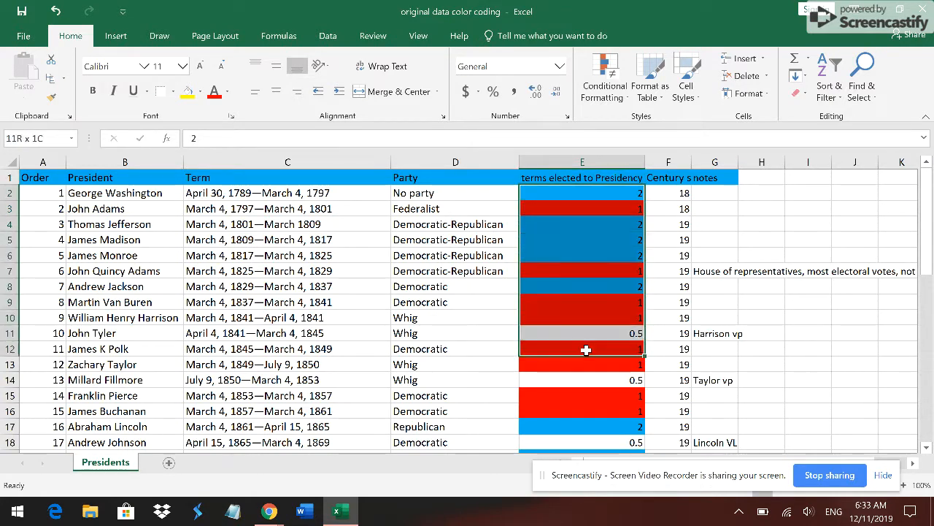
{"action": "key", "text": "shift+Down"}
{"action": "key", "text": "shift+Down"}
{"action": "key", "text": "shift+Down"}
{"action": "key", "text": "shift+Down"}
{"action": "key", "text": "shift+Down"}
{"action": "key", "text": "shift+Down"}
{"action": "key", "text": "shift+Down"}
{"action": "key", "text": "shift+Down"}
{"action": "key", "text": "shift+Down"}
{"action": "key", "text": "shift+Down"}
{"action": "key", "text": "shift+Down"}
{"action": "key", "text": "shift+Down"}
{"action": "key", "text": "shift+Down"}
{"action": "key", "text": "shift+Down"}
{"action": "key", "text": "shift+Down"}
{"action": "key", "text": "shift+Down"}
{"action": "key", "text": "shift+Down"}
{"action": "key", "text": "shift+Down"}
{"action": "key", "text": "shift+Down"}
{"action": "key", "text": "shift+Down"}
{"action": "key", "text": "shift+Down"}
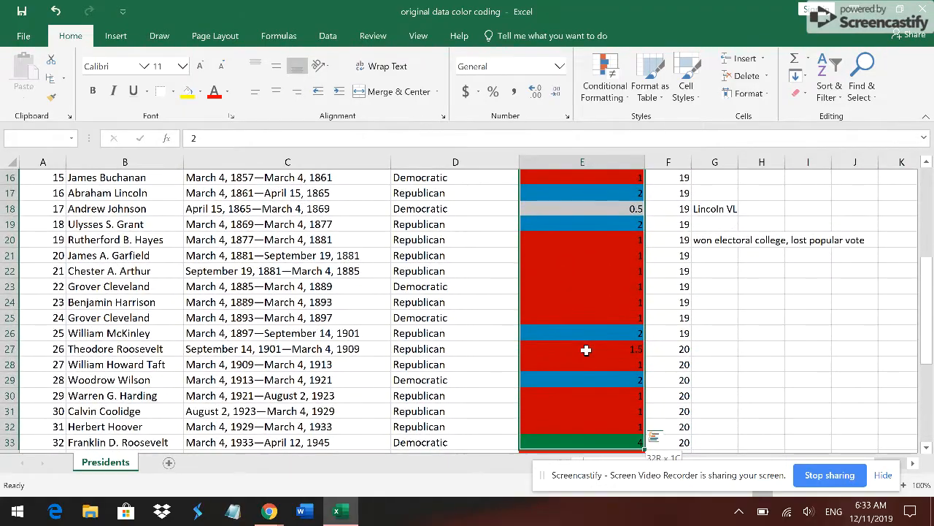
{"action": "key", "text": "shift+Down"}
{"action": "key", "text": "shift+Down"}
{"action": "key", "text": "shift+Down"}
{"action": "key", "text": "shift+Down"}
{"action": "key", "text": "shift+Down"}
{"action": "key", "text": "shift+Down"}
{"action": "key", "text": "shift+Down"}
{"action": "key", "text": "shift+Down"}
{"action": "key", "text": "shift+Down"}
{"action": "key", "text": "shift+Down"}
{"action": "key", "text": "shift+Down"}
{"action": "key", "text": "shift+Down"}
{"action": "key", "text": "shift+Down"}
{"action": "key", "text": "shift+Down"}
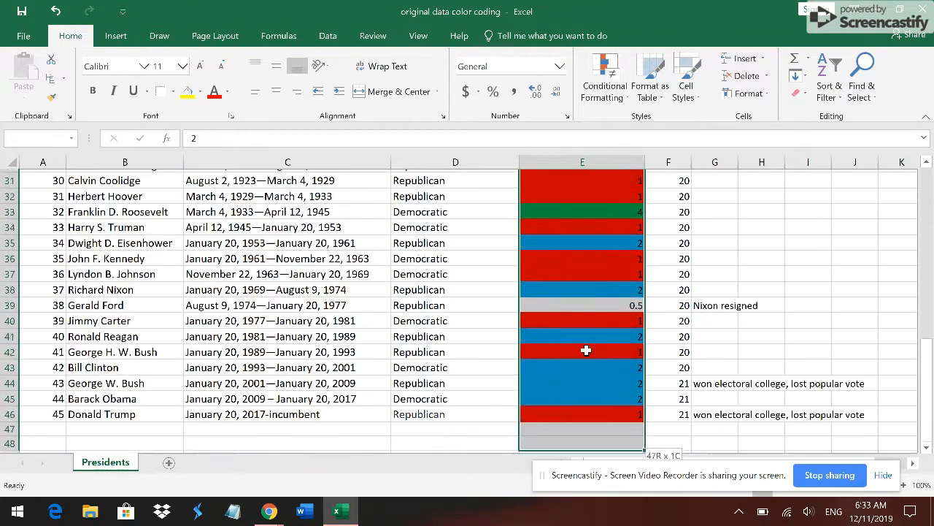
{"action": "key", "text": "shift+Up"}
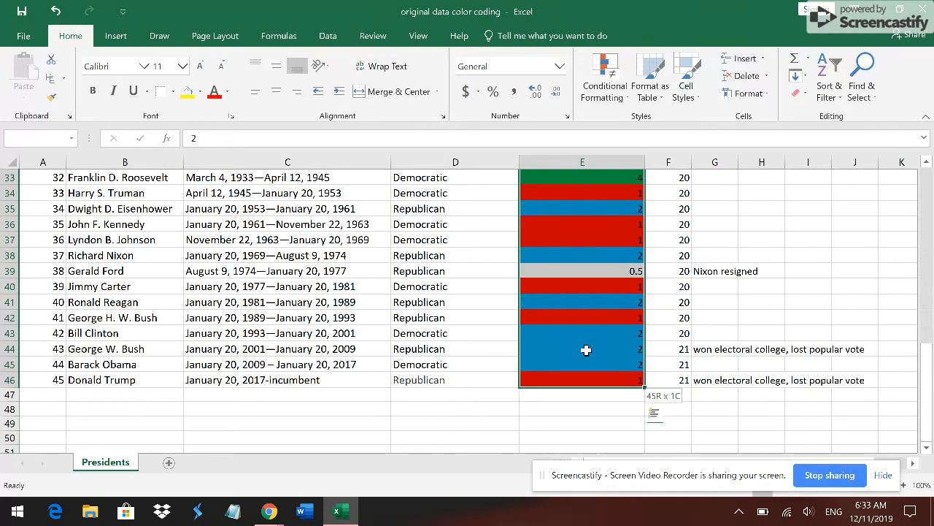
- Add a Text That Contains highlight rule to the selected range for the value 0.5
{"action": "left_click", "coordinate": [593, 78]}
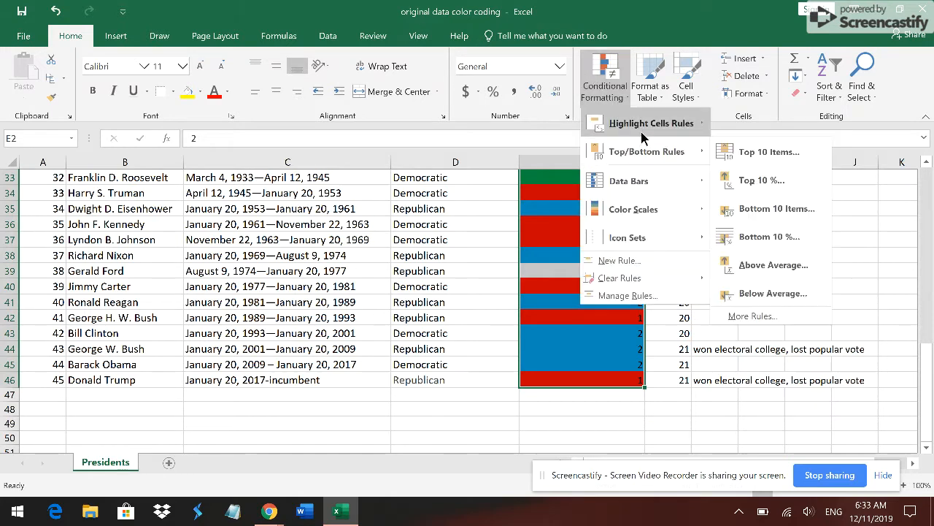
{"action": "mouse_move", "coordinate": [646, 128]}
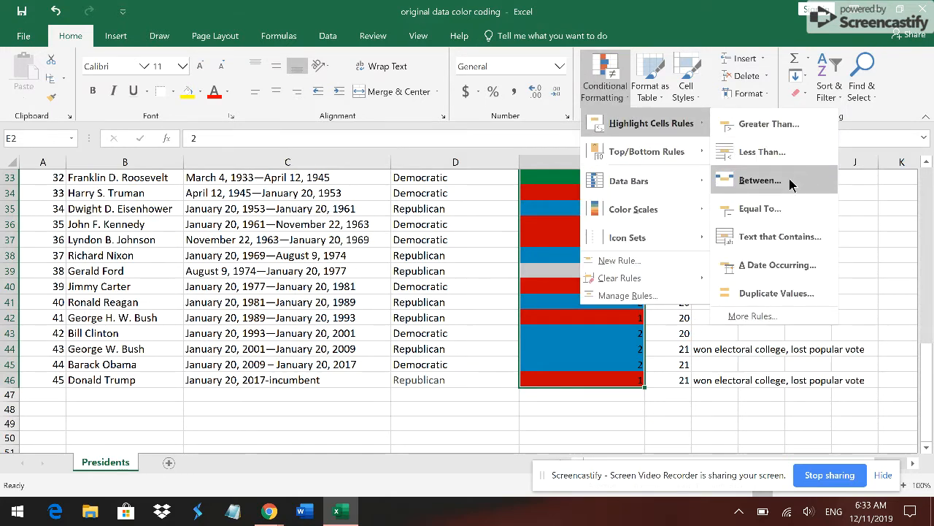
{"action": "left_click", "coordinate": [800, 237]}
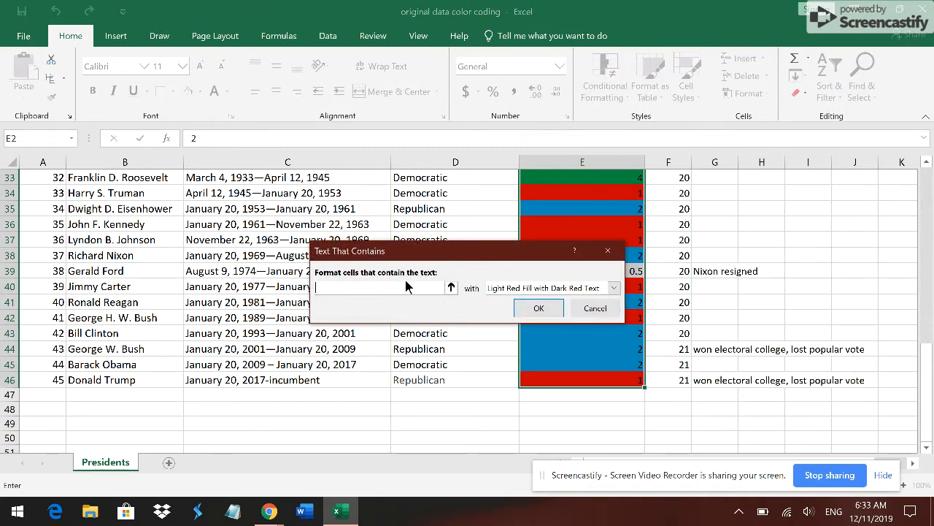
{"action": "key", "text": "Num_Lock"}
{"action": "type", "text": "0.5"}
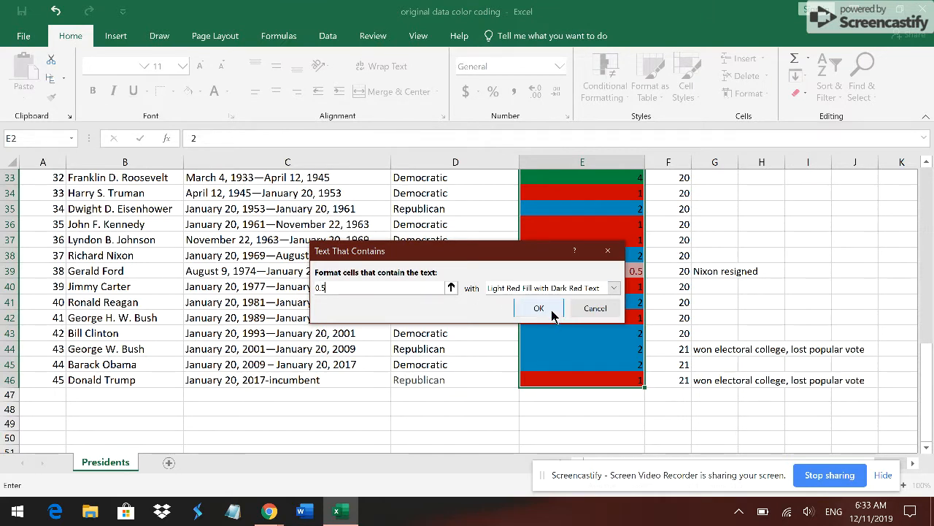
- Give the new rule for 0.5 a custom format with a solid orange fill and apply it
{"action": "left_click", "coordinate": [612, 288]}
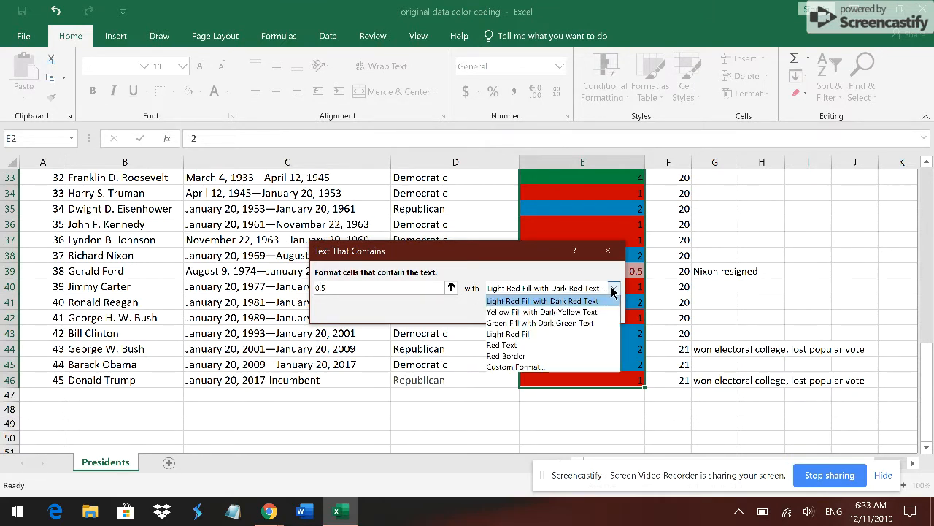
{"action": "left_click", "coordinate": [572, 372]}
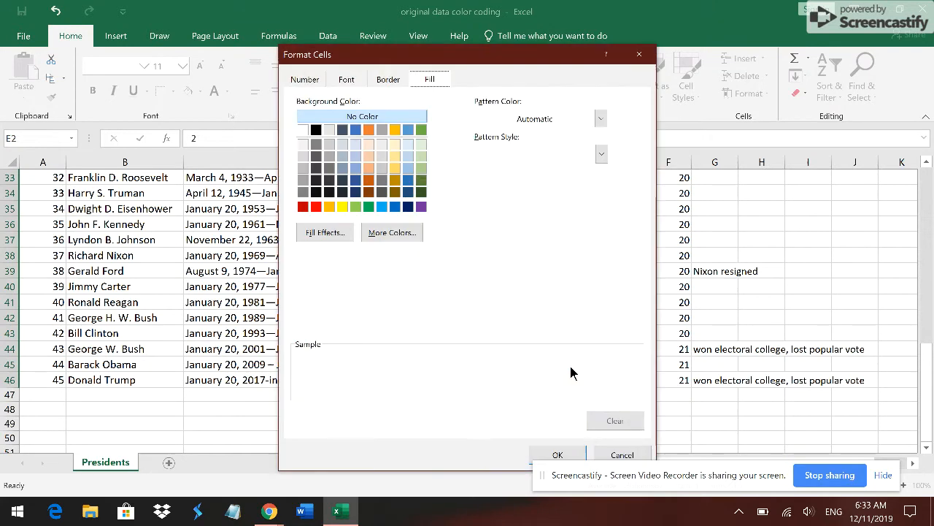
{"action": "left_click", "coordinate": [329, 206]}
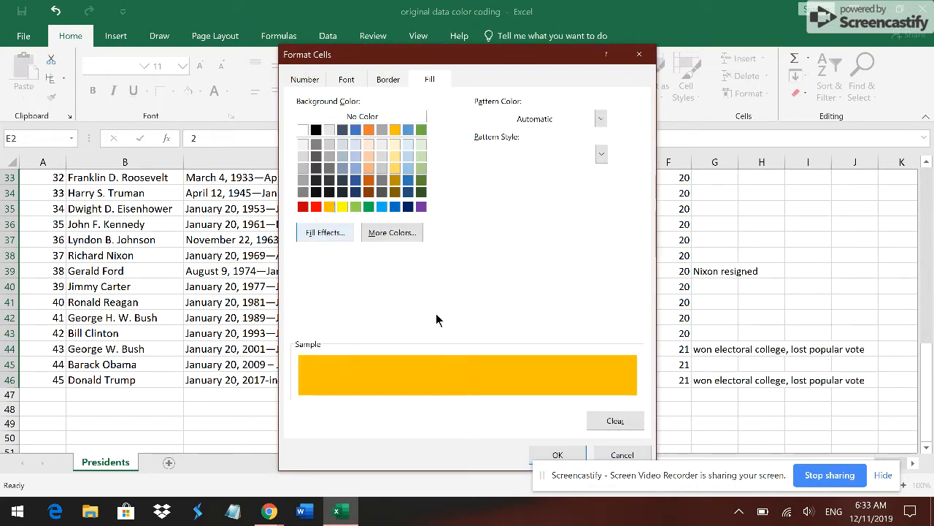
{"action": "left_click", "coordinate": [553, 454]}
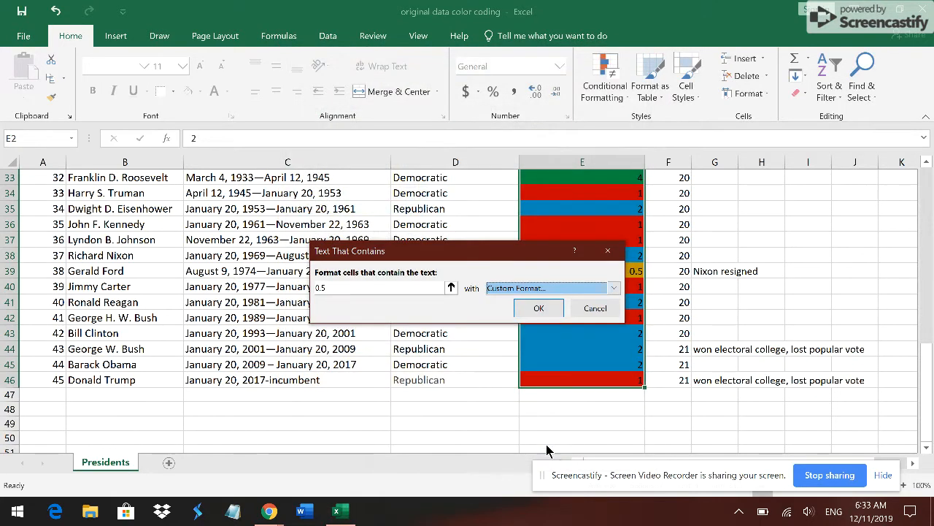
{"action": "left_click", "coordinate": [538, 308]}
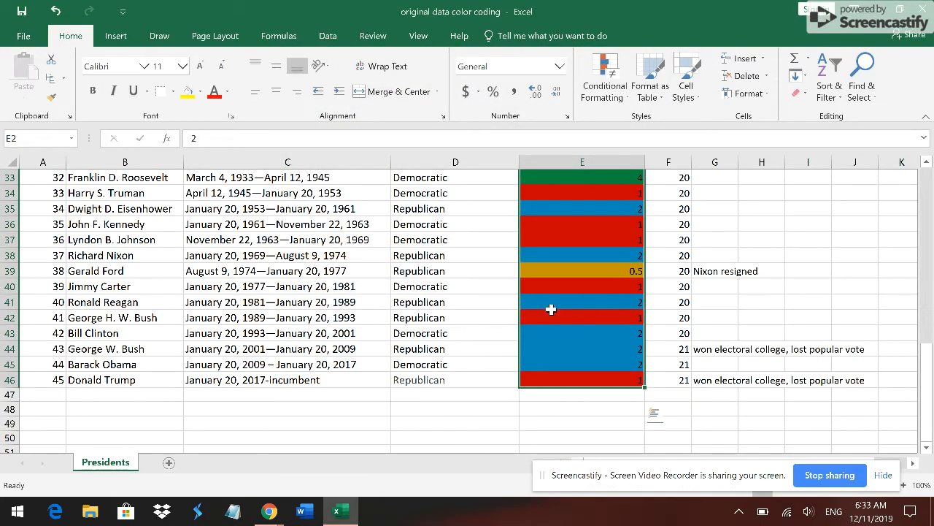
- Deselect the range and check the fills of the terms elected to Presidency cells in rows 40 to 45
{"action": "left_click", "coordinate": [591, 299]}
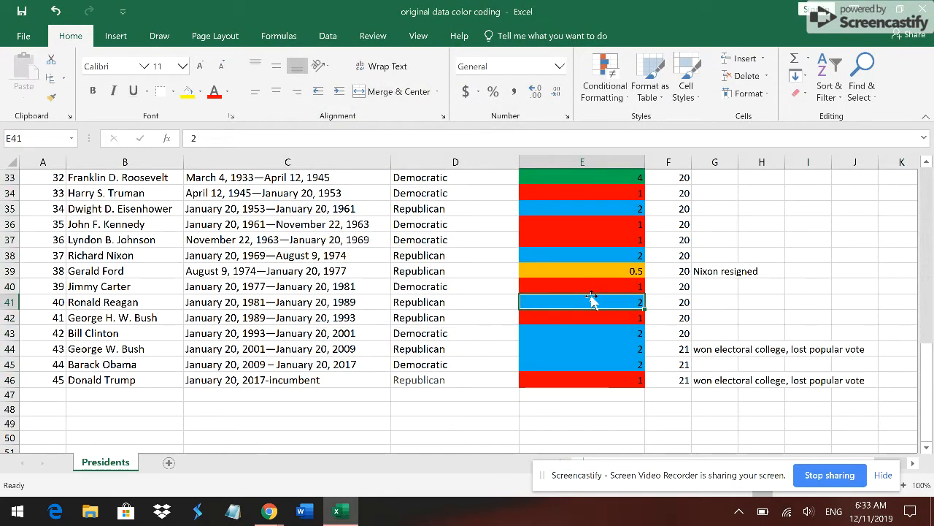
{"action": "key", "text": "Num_Lock"}
{"action": "key", "text": "Down"}
{"action": "key", "text": "Down"}
{"action": "key", "text": "Down"}
{"action": "key", "text": "Down"}
{"action": "key", "text": "Down"}
{"action": "key", "text": "Up"}
{"action": "key", "text": "Up"}
{"action": "key", "text": "Up"}
{"action": "key", "text": "Up"}
{"action": "key", "text": "Up"}
{"action": "key", "text": "Up"}
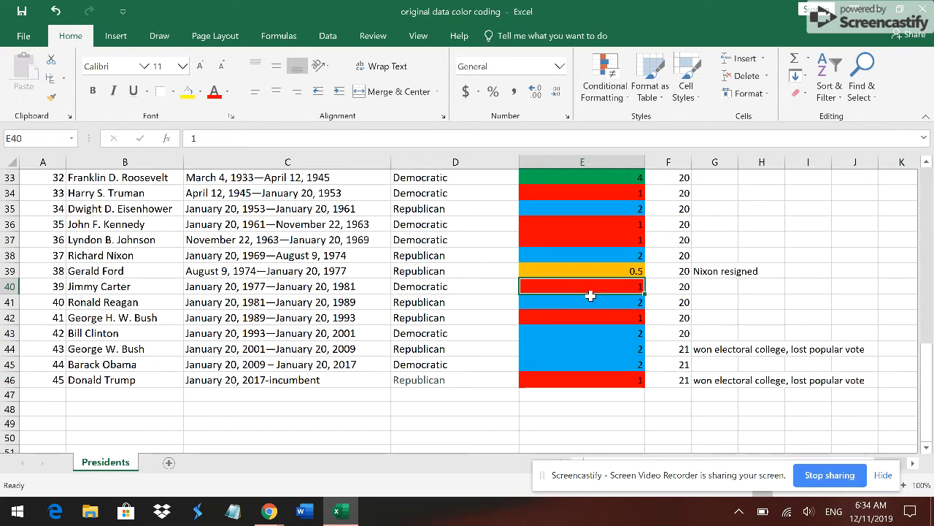
- Go up the terms elected to Presidency column to row 22 and examine the orange, green, blue and red fills
{"action": "key", "text": "Up"}
{"action": "key", "text": "Up"}
{"action": "key", "text": "Up"}
{"action": "key", "text": "Up"}
{"action": "key", "text": "Up"}
{"action": "key", "text": "Up"}
{"action": "key", "text": "Up"}
{"action": "key", "text": "Up"}
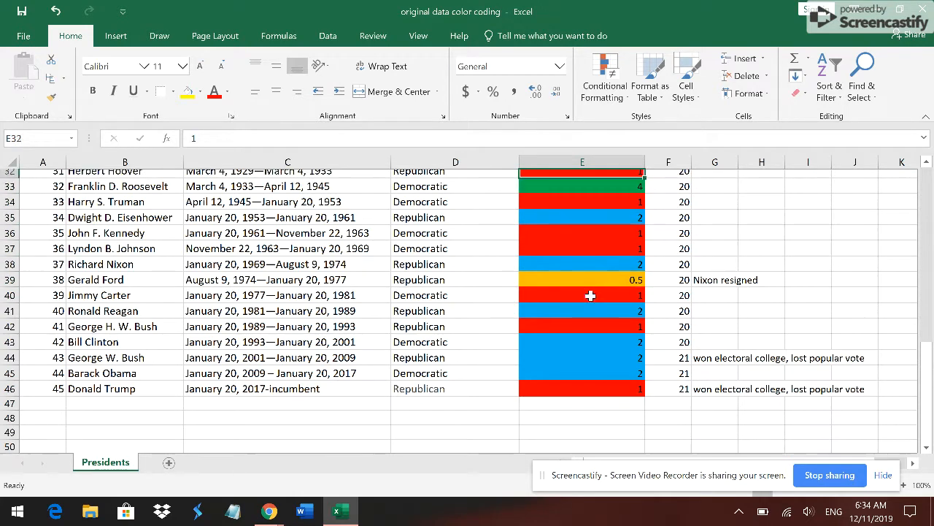
{"action": "key", "text": "Up"}
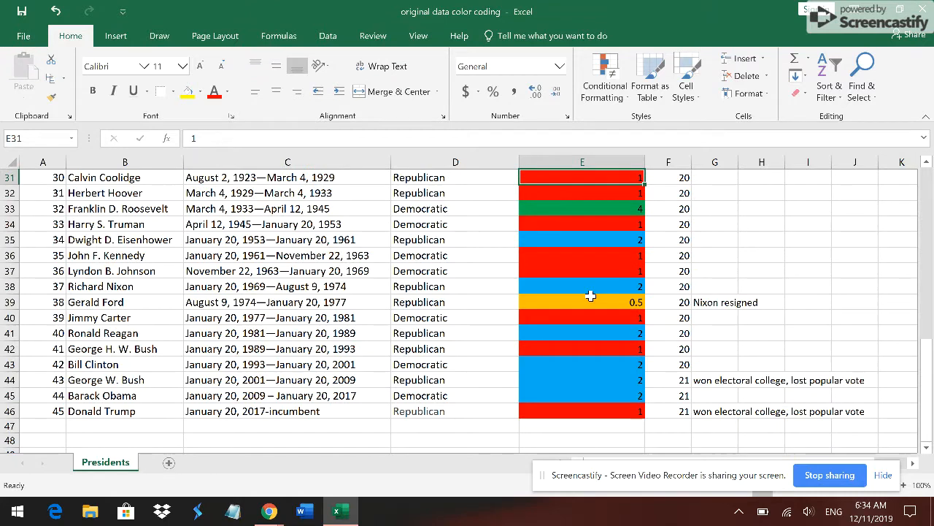
{"action": "key", "text": "Down"}
{"action": "key", "text": "Down"}
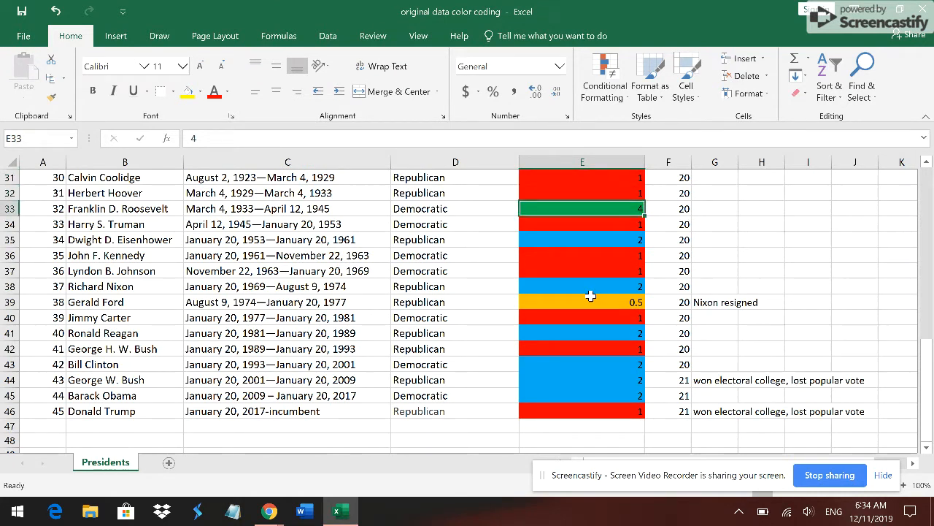
{"action": "key", "text": "Up"}
{"action": "key", "text": "Up"}
{"action": "key", "text": "Up"}
{"action": "key", "text": "Up"}
{"action": "key", "text": "Up"}
{"action": "key", "text": "Up"}
{"action": "key", "text": "Up"}
{"action": "key", "text": "Up"}
{"action": "key", "text": "Up"}
{"action": "key", "text": "Up"}
{"action": "key", "text": "Up"}
{"action": "key", "text": "Up"}
{"action": "key", "text": "Up"}
{"action": "key", "text": "Up"}
{"action": "key", "text": "Up"}
{"action": "key", "text": "Up"}
{"action": "key", "text": "Up"}
{"action": "key", "text": "Up"}
{"action": "key", "text": "Up"}
{"action": "key", "text": "Up"}
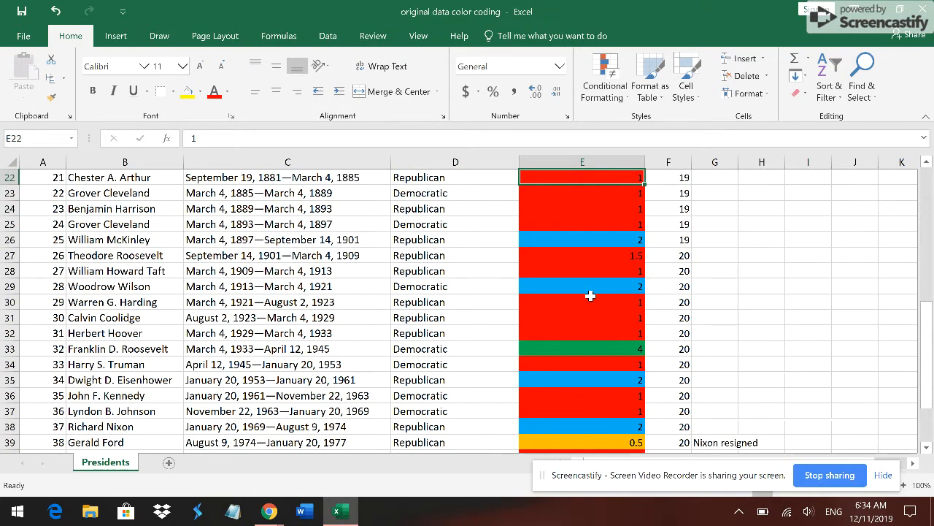
- Examine the fills of the terms elected to Presidency column from the header down past the last president in row 46
{"action": "key", "text": "Up"}
{"action": "key", "text": "Up"}
{"action": "key", "text": "Up"}
{"action": "key", "text": "Up"}
{"action": "key", "text": "Up"}
{"action": "key", "text": "Up"}
{"action": "key", "text": "Up"}
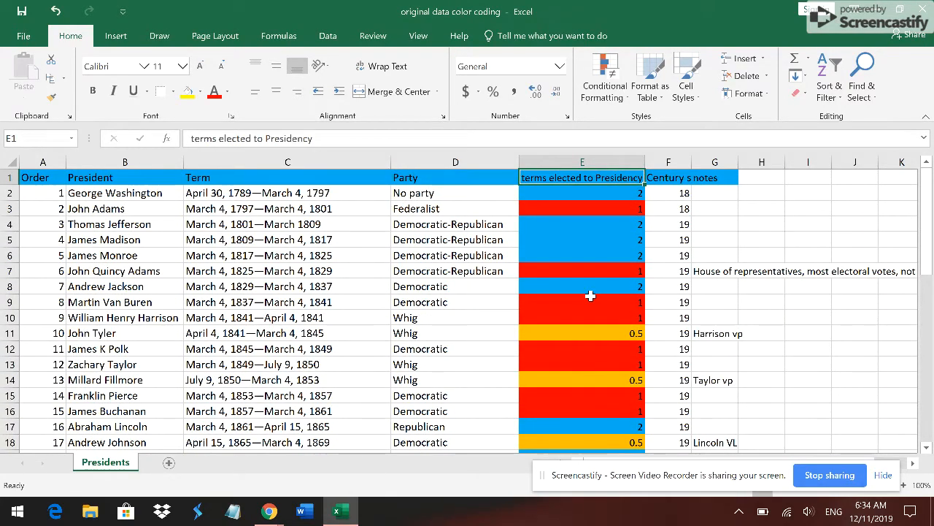
{"action": "key", "text": "Down"}
{"action": "key", "text": "Down"}
{"action": "key", "text": "Down"}
{"action": "key", "text": "Down"}
{"action": "key", "text": "Down"}
{"action": "key", "text": "Down"}
{"action": "key", "text": "Down"}
{"action": "key", "text": "Down"}
{"action": "key", "text": "Down"}
{"action": "key", "text": "Down"}
{"action": "key", "text": "Down"}
{"action": "key", "text": "Down"}
{"action": "key", "text": "Down"}
{"action": "key", "text": "Down"}
{"action": "key", "text": "Down"}
{"action": "key", "text": "Down"}
{"action": "key", "text": "Down"}
{"action": "key", "text": "Down"}
{"action": "key", "text": "Down"}
{"action": "key", "text": "Down"}
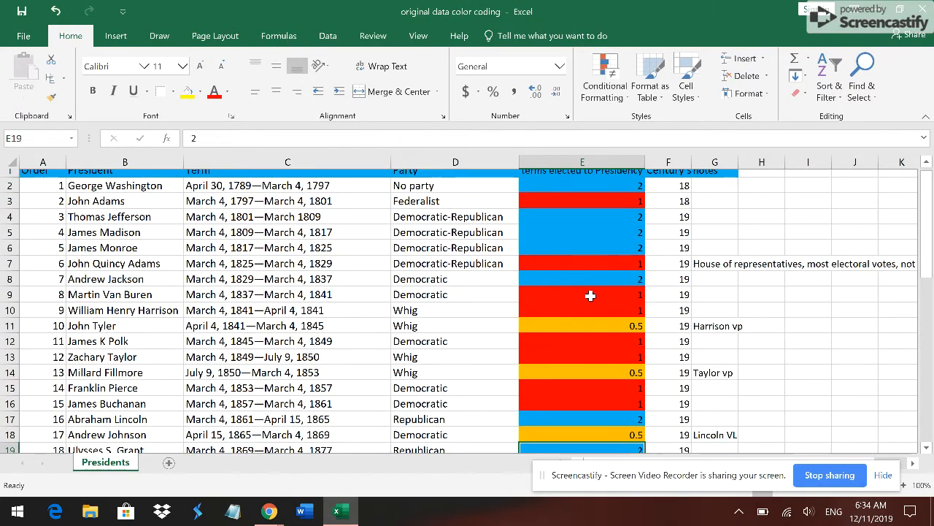
{"action": "key", "text": "Down"}
{"action": "key", "text": "Down"}
{"action": "key", "text": "Down"}
{"action": "key", "text": "Down"}
{"action": "key", "text": "Down"}
{"action": "key", "text": "Down"}
{"action": "key", "text": "Down"}
{"action": "key", "text": "Down"}
{"action": "key", "text": "Down"}
{"action": "key", "text": "Down"}
{"action": "key", "text": "Down"}
{"action": "key", "text": "Down"}
{"action": "key", "text": "Down"}
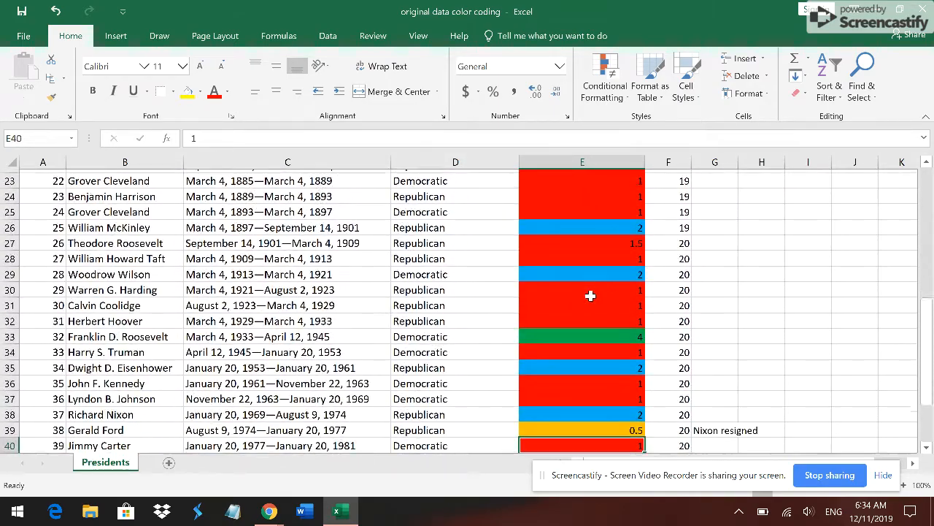
{"action": "key", "text": "Down"}
{"action": "key", "text": "Down"}
{"action": "key", "text": "Down"}
{"action": "key", "text": "Down"}
{"action": "key", "text": "Down"}
{"action": "key", "text": "Down"}
{"action": "key", "text": "Down"}
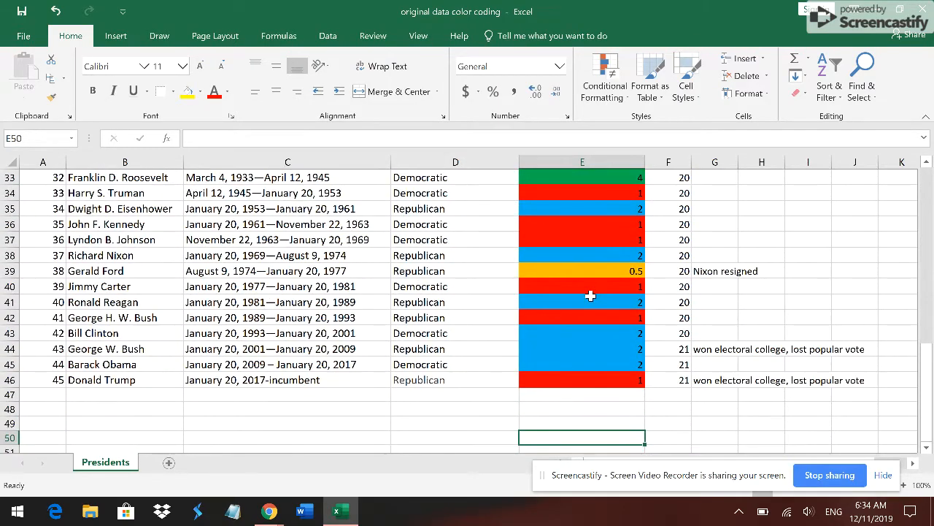
- Select cell E43 and start a Text That Contains highlight rule for the value 3
{"action": "key", "text": "Up"}
{"action": "key", "text": "Up"}
{"action": "key", "text": "Up"}
{"action": "key", "text": "Up"}
{"action": "key", "text": "Up"}
{"action": "key", "text": "Up"}
{"action": "key", "text": "Up"}
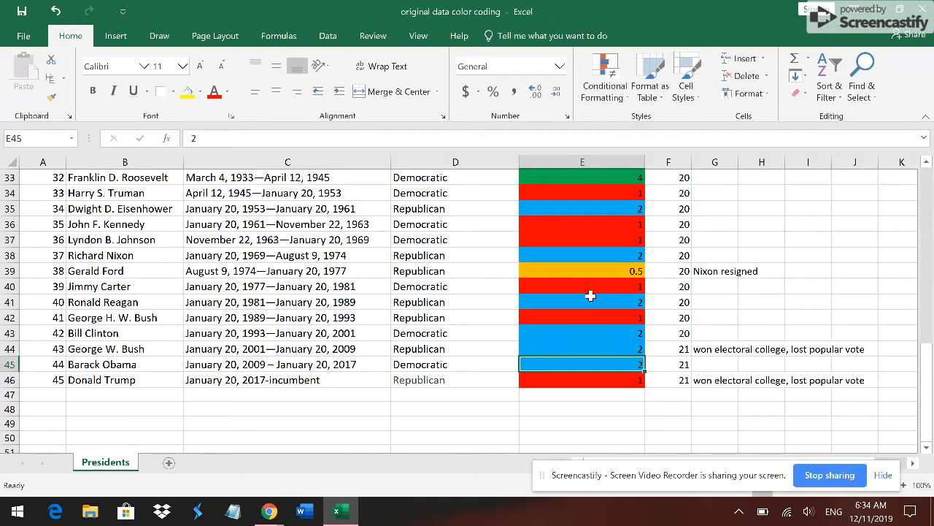
{"action": "key", "text": "Up"}
{"action": "key", "text": "Down"}
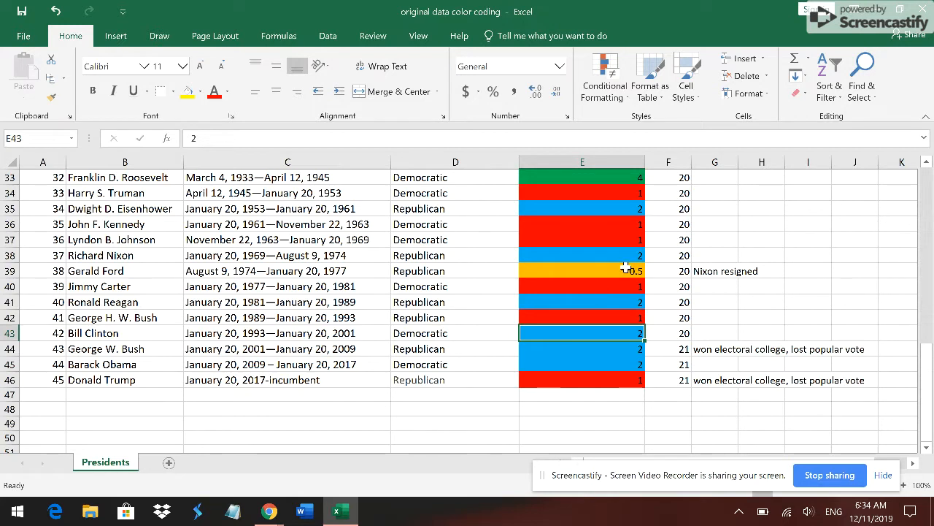
{"action": "left_click", "coordinate": [618, 102]}
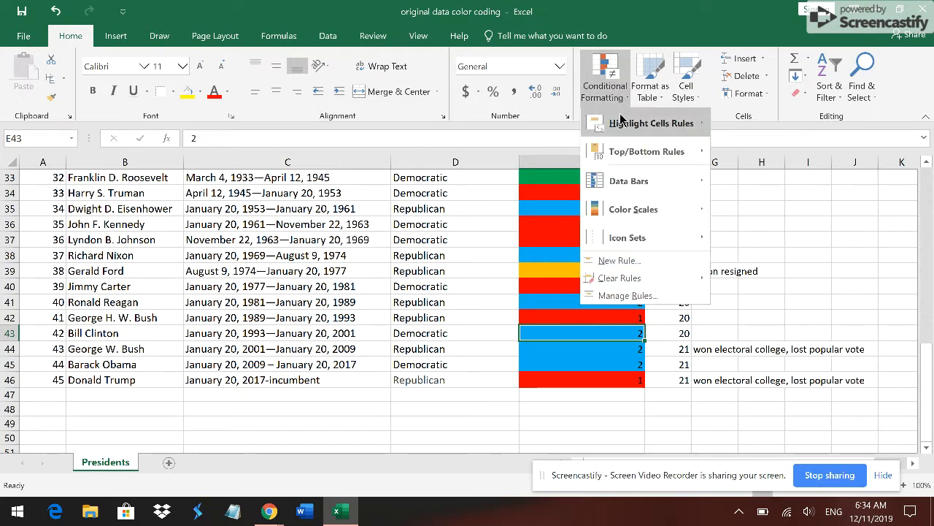
{"action": "mouse_move", "coordinate": [627, 131]}
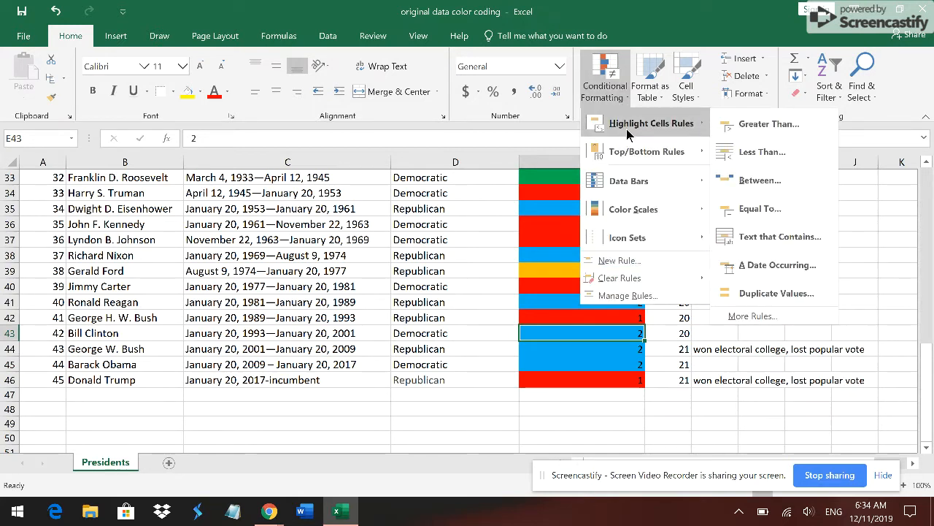
{"action": "left_click", "coordinate": [789, 226]}
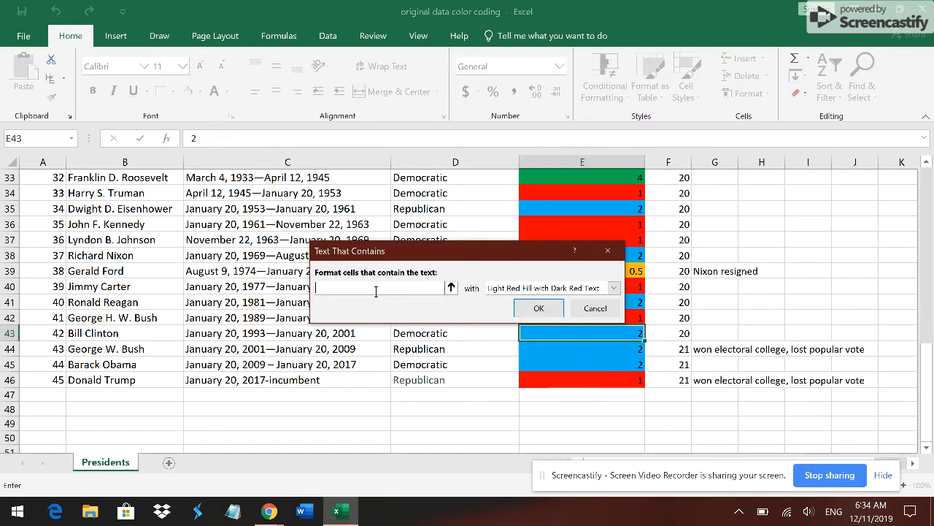
{"action": "type", "text": "3"}
- Give the rule for 3 a custom format with a solid purple fill and apply it
{"action": "left_click", "coordinate": [615, 289]}
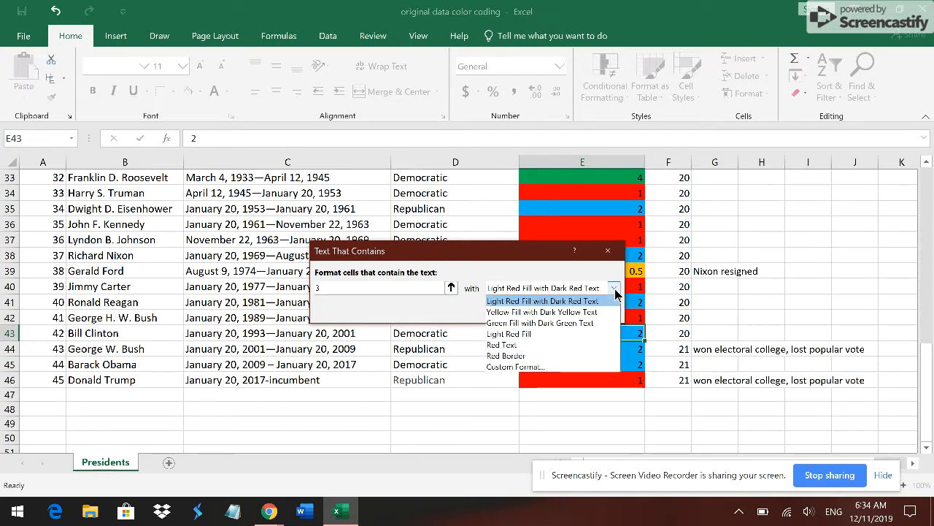
{"action": "left_click", "coordinate": [581, 366]}
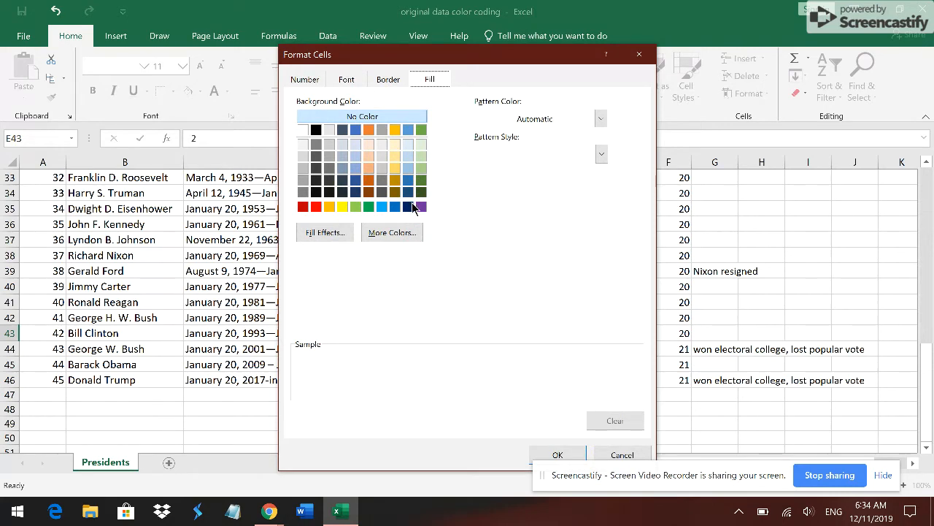
{"action": "left_click", "coordinate": [421, 207]}
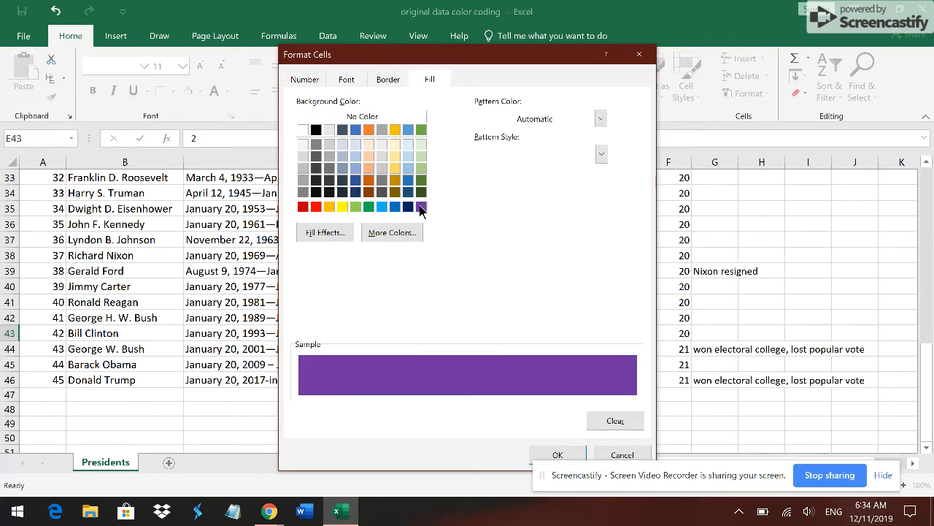
{"action": "left_click", "coordinate": [577, 454]}
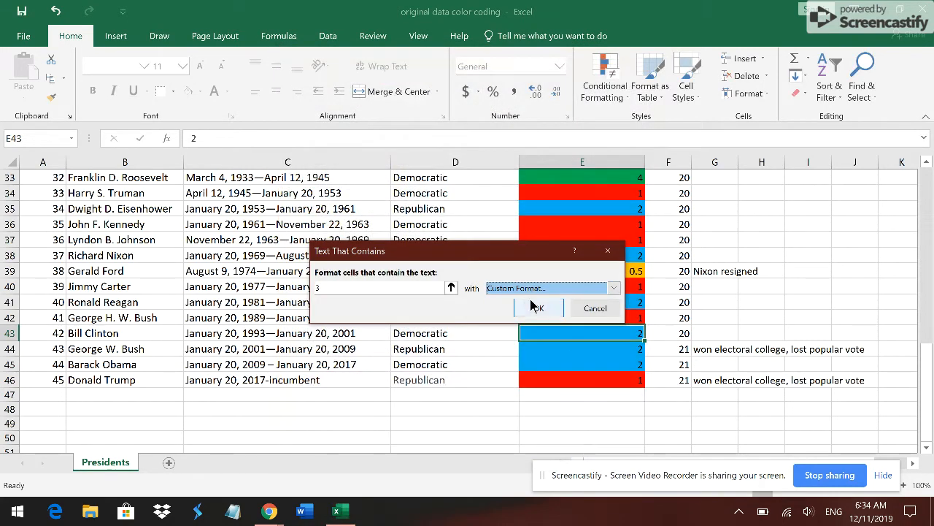
{"action": "left_click", "coordinate": [533, 306]}
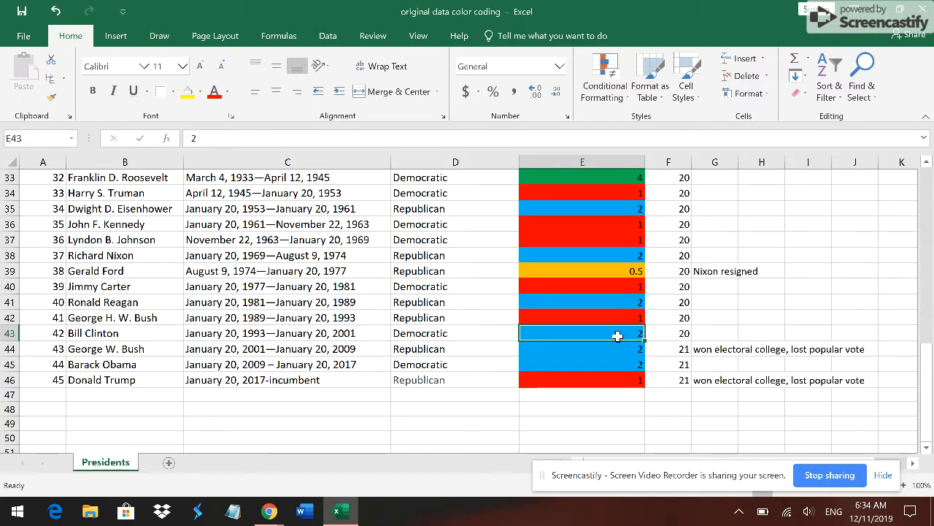
- Test the new rule by entering 3 in cell E43
{"action": "key", "text": "Right"}
{"action": "key", "text": "Left"}
{"action": "type", "text": "3"}
{"action": "key", "text": "Tab"}
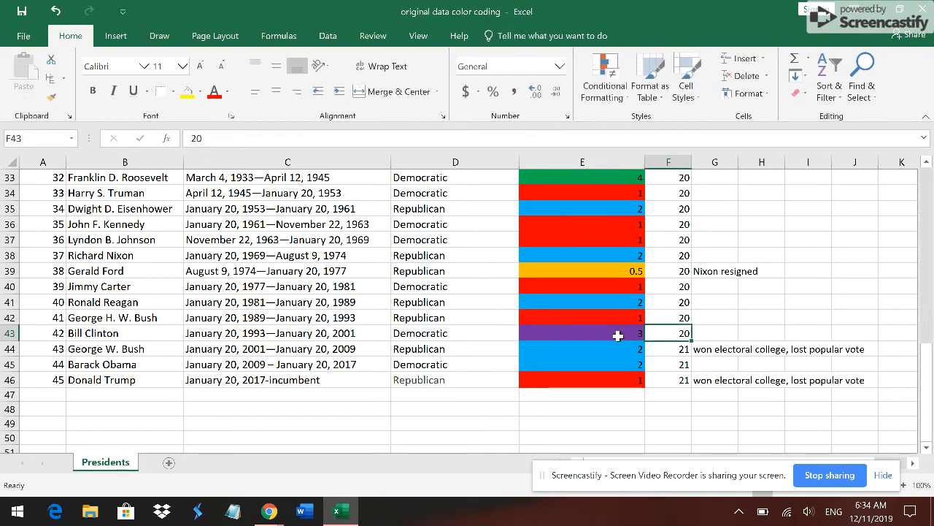
- Enter 1 and then 3 in cell E43 to compare the fills of the two values
{"action": "left_click", "coordinate": [618, 335]}
{"action": "type", "text": "1"}
{"action": "key", "text": "Tab"}
{"action": "left_click", "coordinate": [618, 335]}
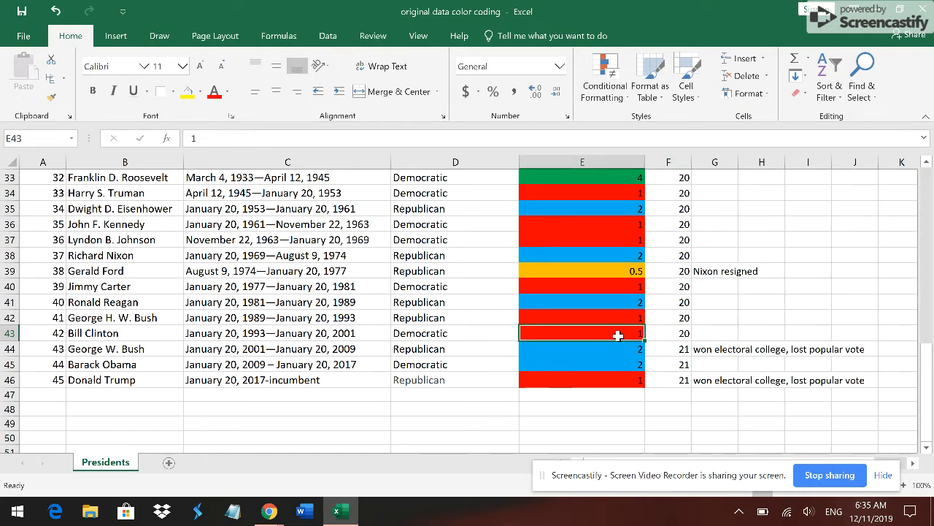
{"action": "type", "text": "3"}
{"action": "key", "text": "Tab"}
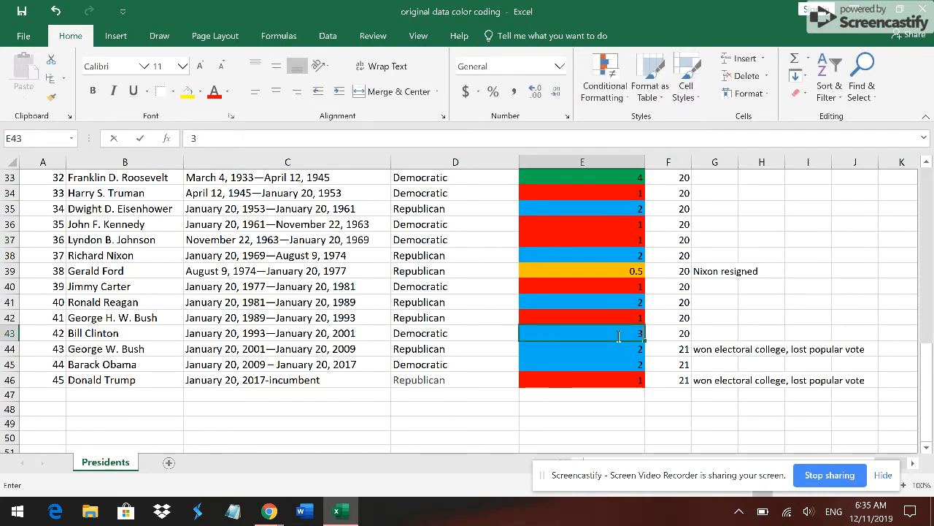
- Set the value of cell E43 back to 2
{"action": "left_click", "coordinate": [618, 336]}
{"action": "type", "text": "2"}
{"action": "key", "text": "Tab"}
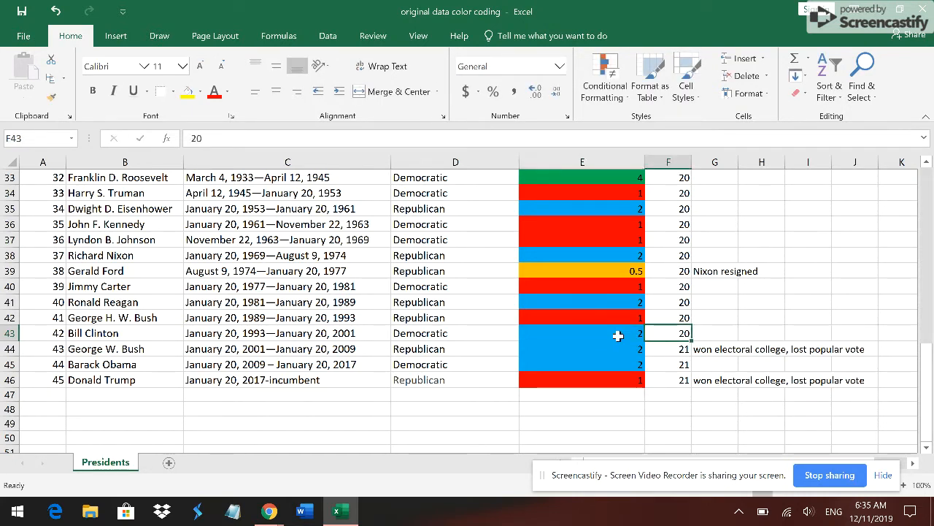
- Examine the fills at the end of the terms elected to Presidency column and go back up to cell E21
{"action": "left_click", "coordinate": [618, 335]}
{"action": "key", "text": "Down"}
{"action": "key", "text": "Down"}
{"action": "key", "text": "Down"}
{"action": "key", "text": "Down"}
{"action": "key", "text": "Down"}
{"action": "key", "text": "Down"}
{"action": "key", "text": "Down"}
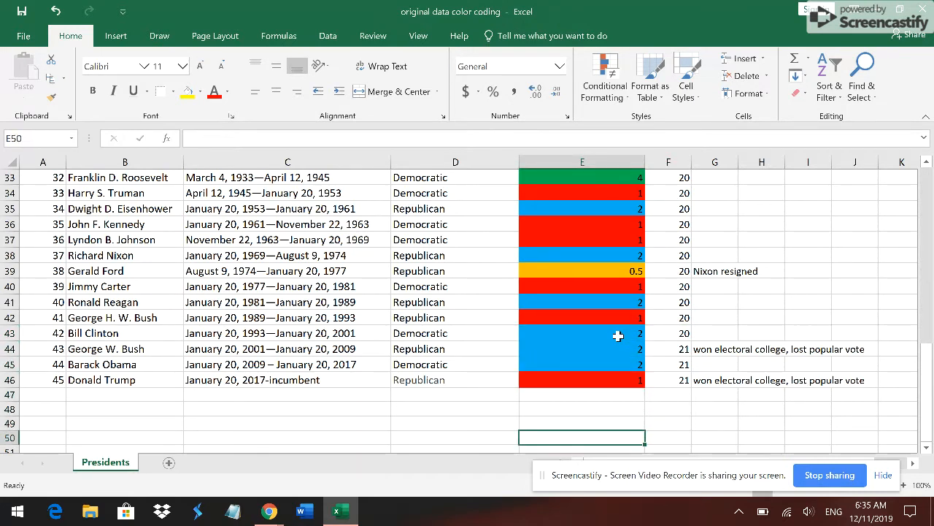
{"action": "key", "text": "Up"}
{"action": "key", "text": "Up"}
{"action": "key", "text": "Up"}
{"action": "key", "text": "Up"}
{"action": "key", "text": "Up"}
{"action": "key", "text": "Up"}
{"action": "key", "text": "Up"}
{"action": "key", "text": "Up"}
{"action": "key", "text": "Up"}
{"action": "key", "text": "Up"}
{"action": "key", "text": "Up"}
{"action": "key", "text": "Up"}
{"action": "key", "text": "Up"}
{"action": "key", "text": "Up"}
{"action": "key", "text": "Up"}
{"action": "key", "text": "Up"}
{"action": "key", "text": "Up"}
{"action": "key", "text": "Up"}
{"action": "key", "text": "Up"}
{"action": "key", "text": "Up"}
{"action": "key", "text": "Down"}
{"action": "key", "text": "Down"}
{"action": "key", "text": "Down"}
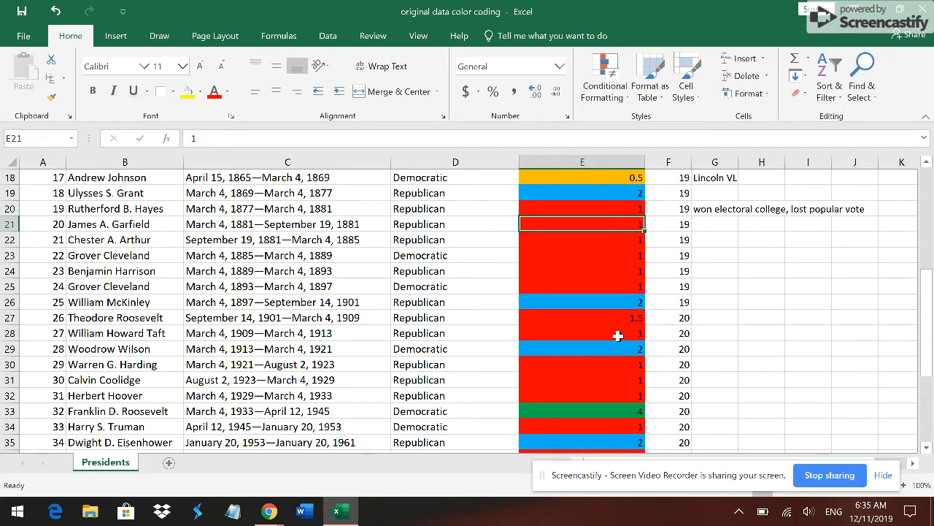
- Try the value 2 in cell E21 and undo the entry
{"action": "type", "text": "2"}
{"action": "key", "text": "Tab"}
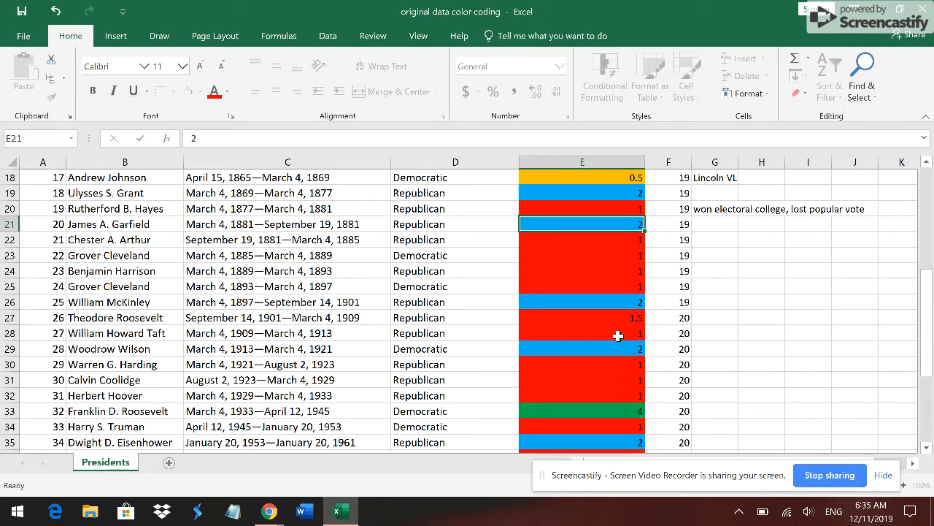
{"action": "key", "text": "Left"}
{"action": "key", "text": "ctrl+z"}
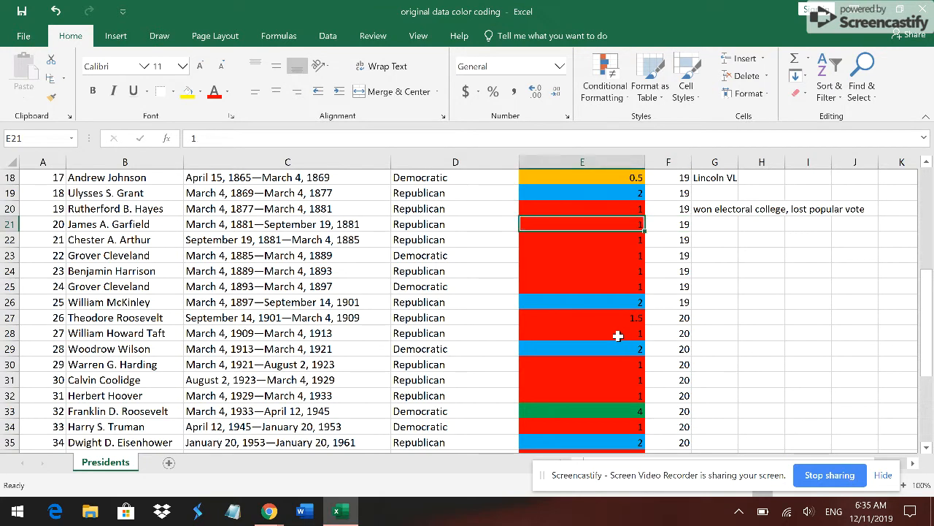
- Start a Text That Contains highlight rule for the value 5 on cell E21
{"action": "left_click", "coordinate": [613, 70]}
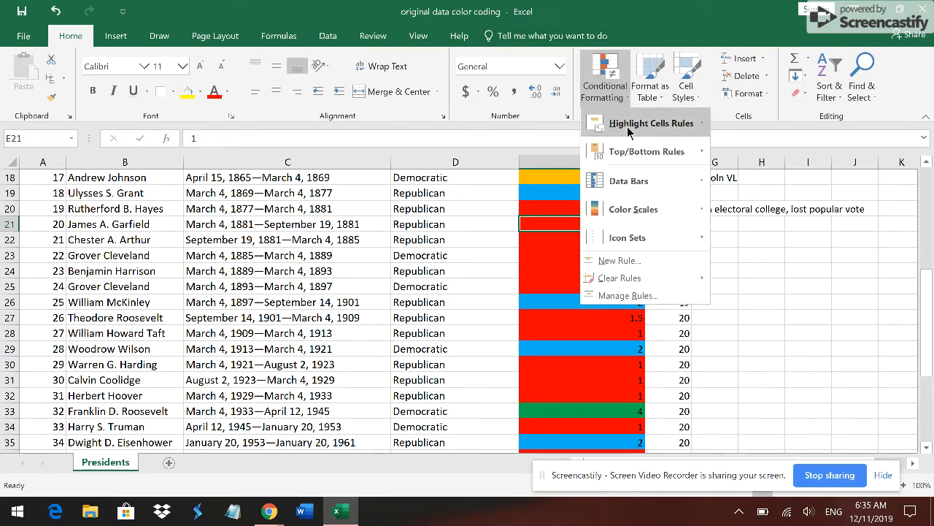
{"action": "mouse_move", "coordinate": [628, 130]}
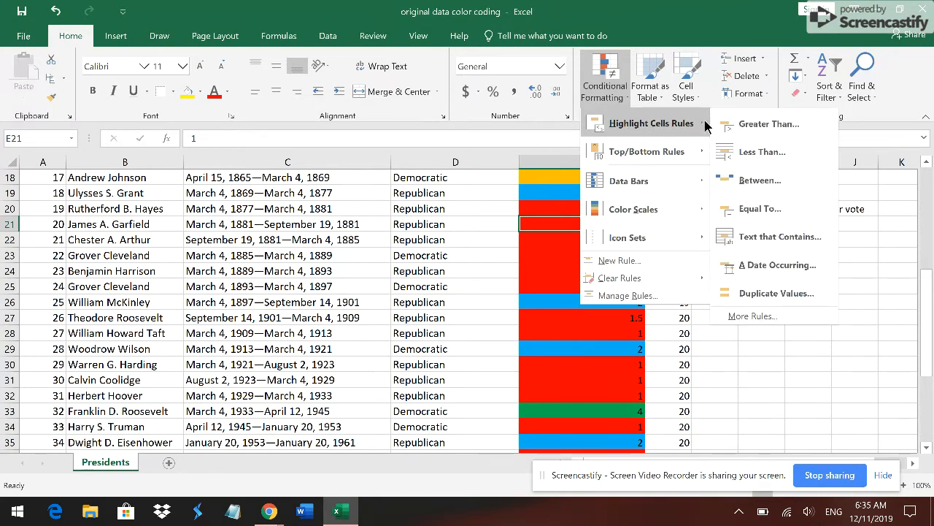
{"action": "left_click", "coordinate": [800, 237]}
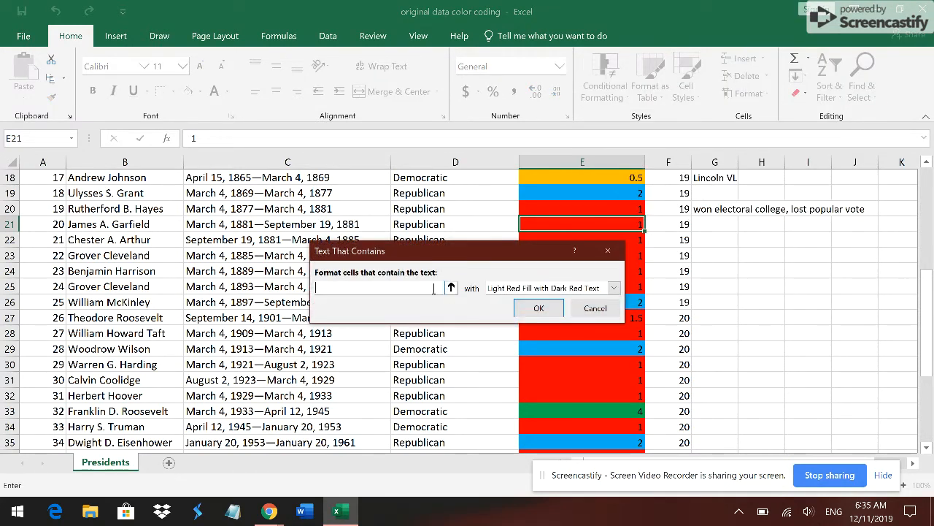
{"action": "type", "text": "5"}
- Give the rule for 5 a custom format with a solid dark gold fill and apply it
{"action": "left_click", "coordinate": [614, 288]}
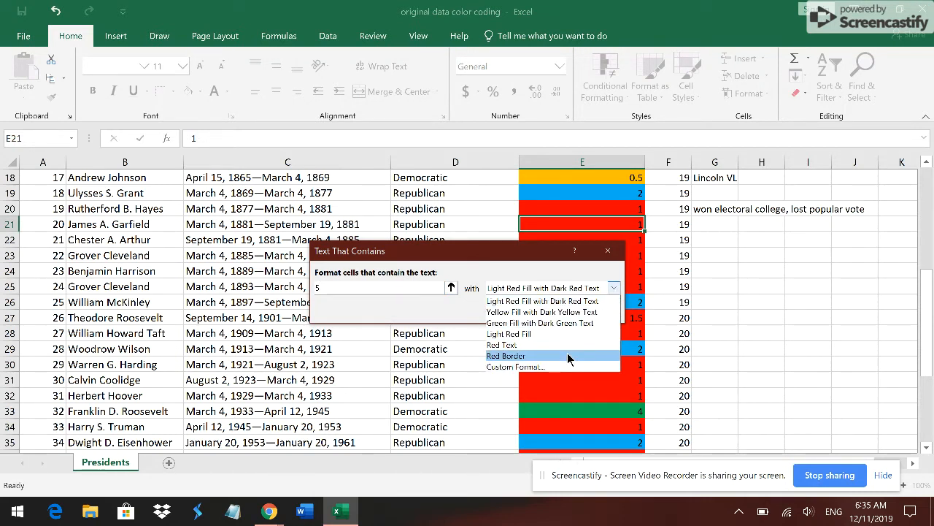
{"action": "left_click", "coordinate": [568, 367]}
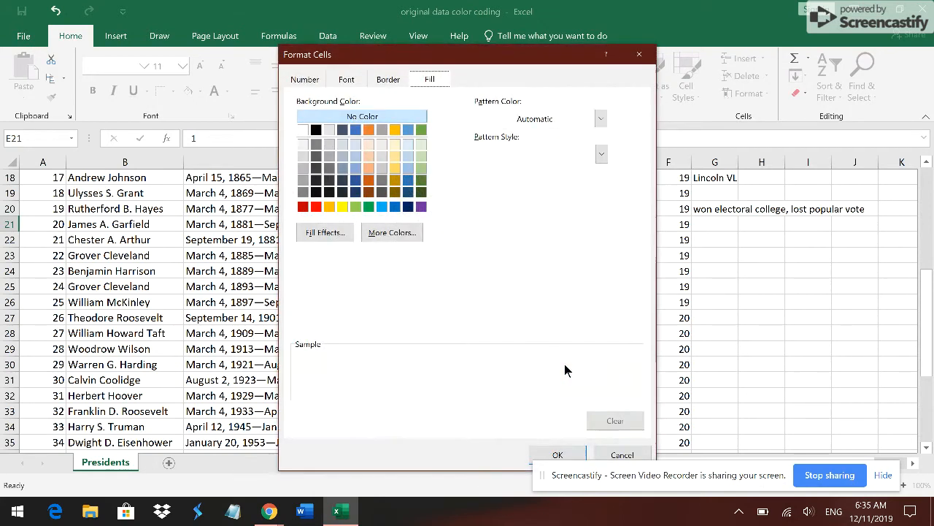
{"action": "left_click", "coordinate": [395, 179]}
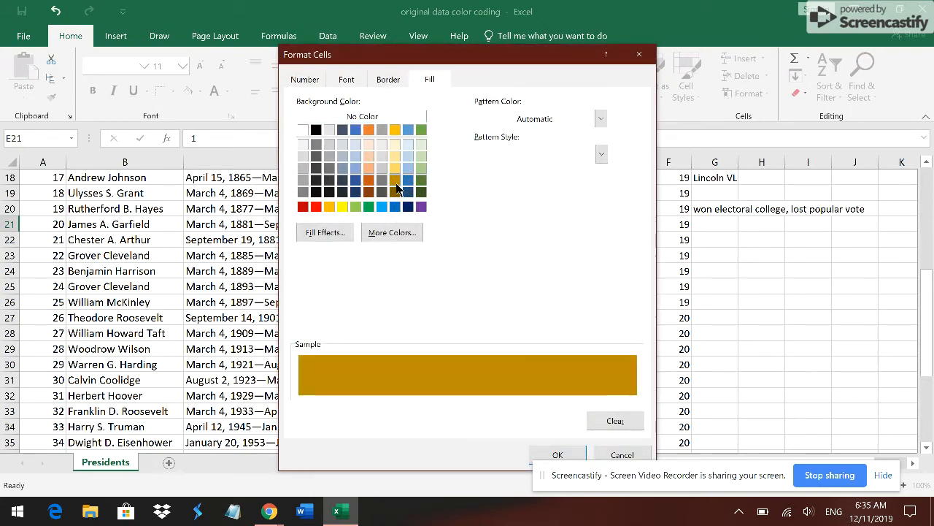
{"action": "left_click", "coordinate": [557, 454]}
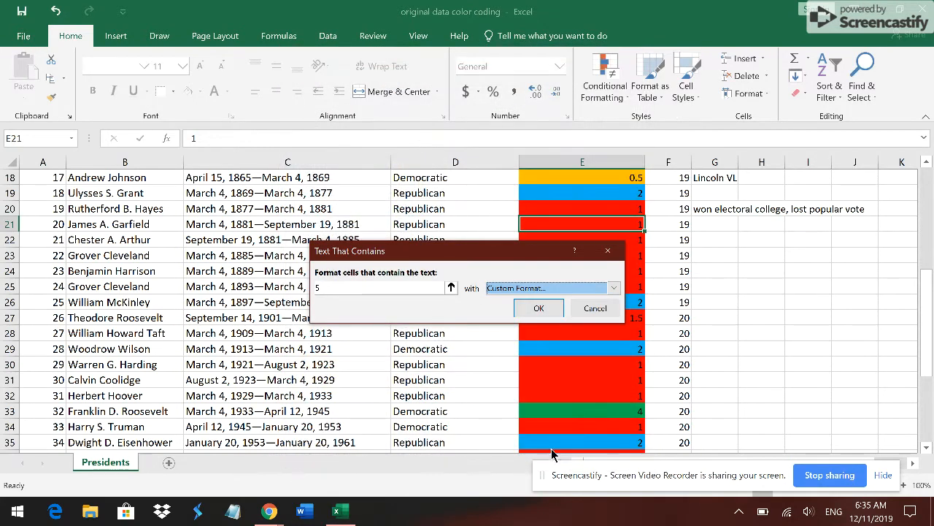
{"action": "left_click", "coordinate": [538, 308]}
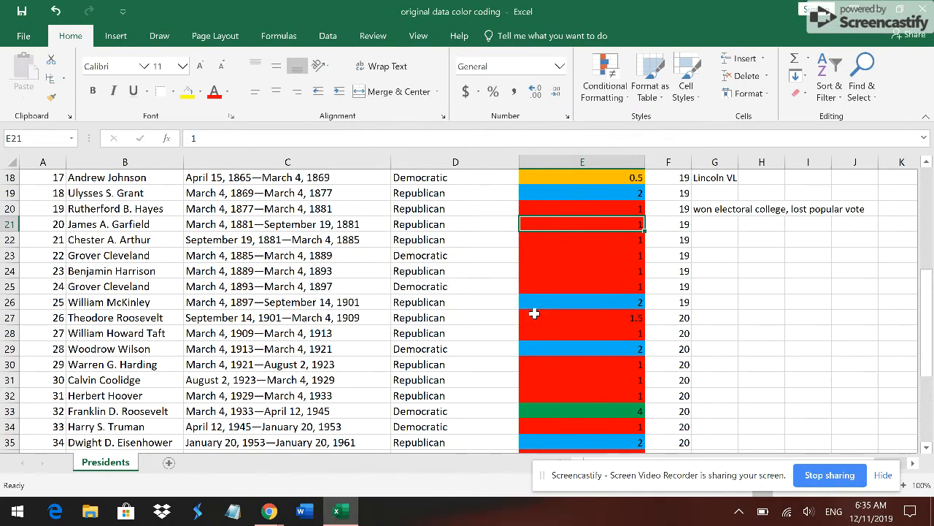
- Test the rule by entering 5 in cell E21, and undo the entry
{"action": "type", "text": "5"}
{"action": "key", "text": "Tab"}
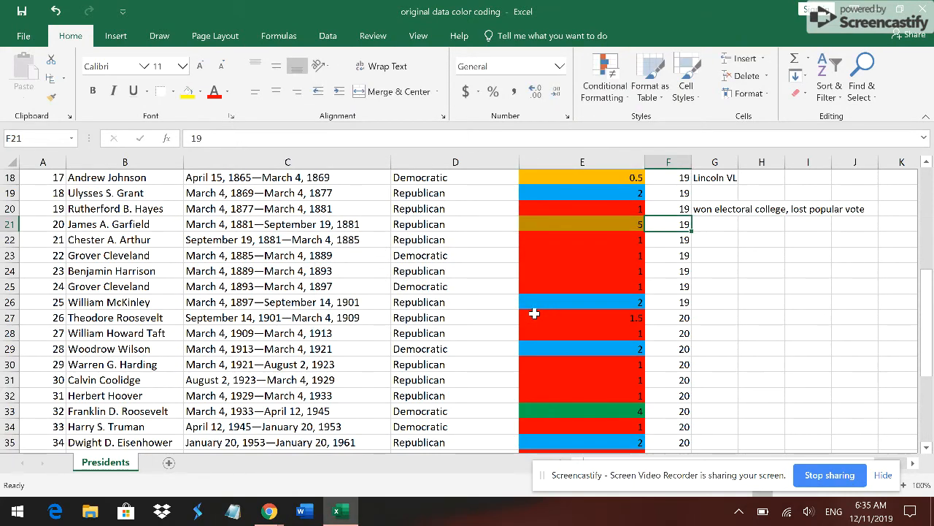
{"action": "key", "text": "Left"}
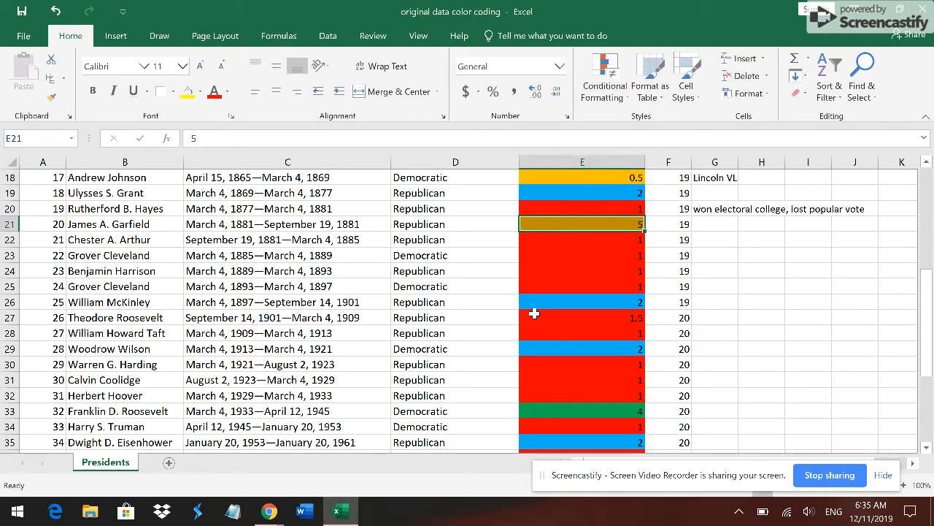
{"action": "key", "text": "ctrl+z"}
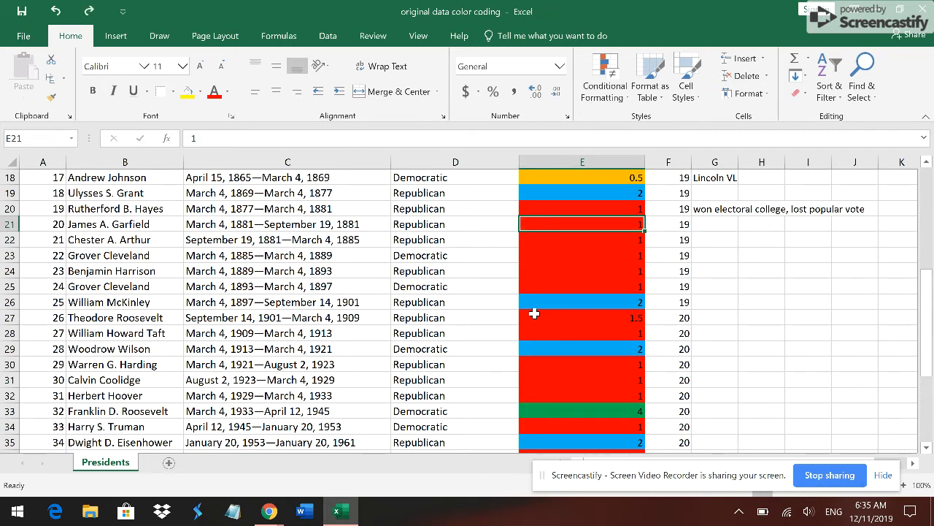